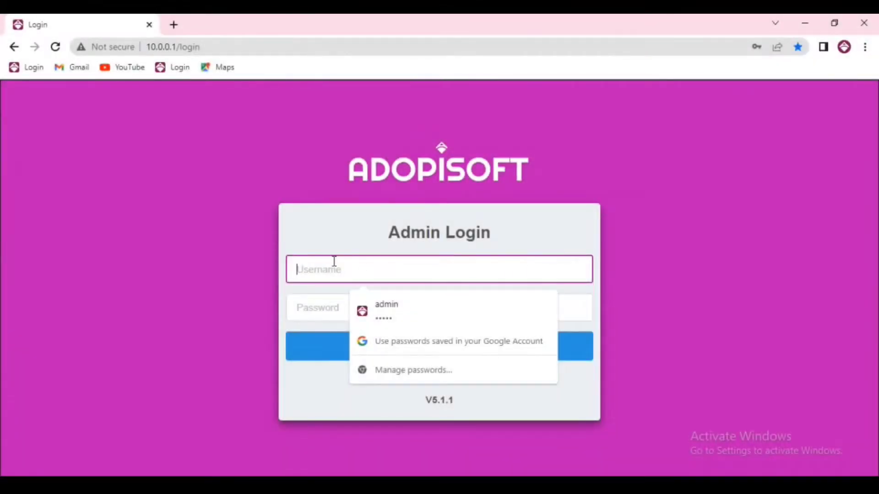
# - Log in to the dashboard with the admin username and password
pyautogui.write('admin')
pyautogui.click(323, 303)
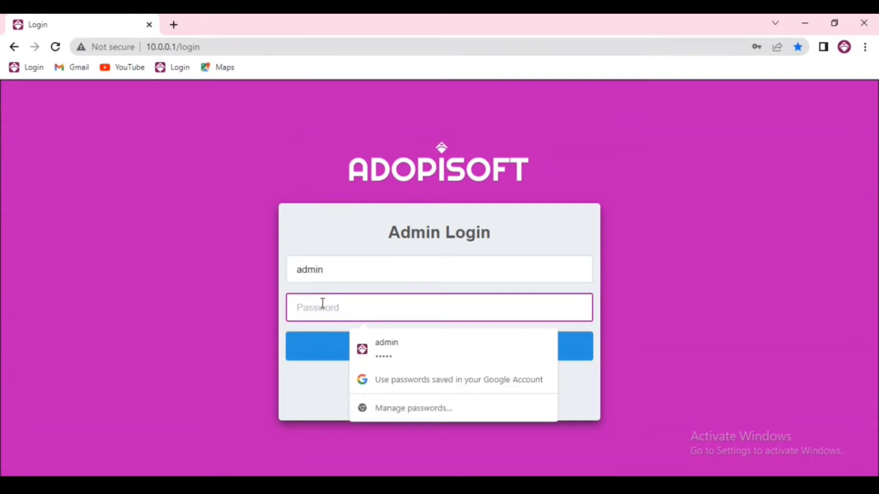
pyautogui.write('ad')
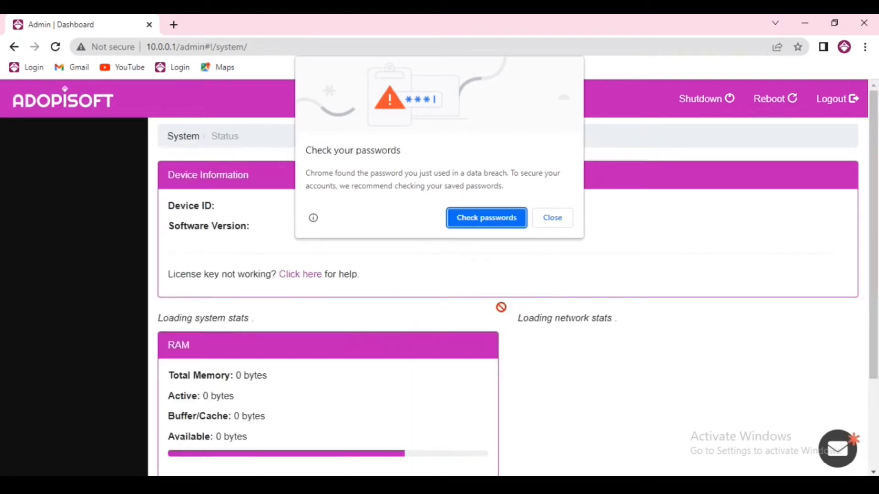
# - Dismiss Chrome's password breach warning and go to Admin › My Profile
pyautogui.click(557, 220)
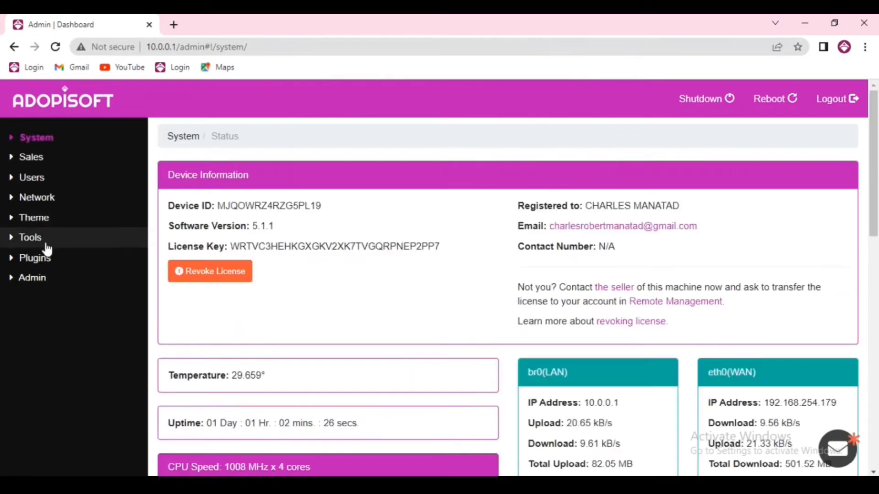
pyautogui.click(41, 281)
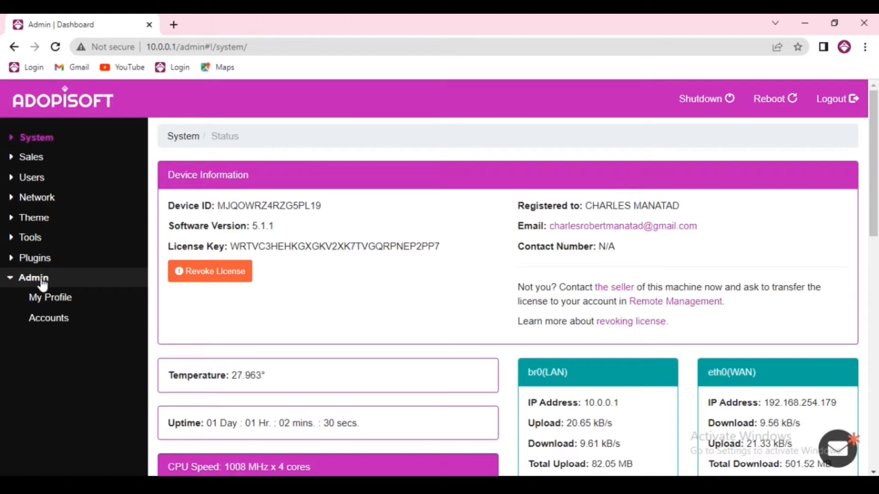
pyautogui.click(71, 298)
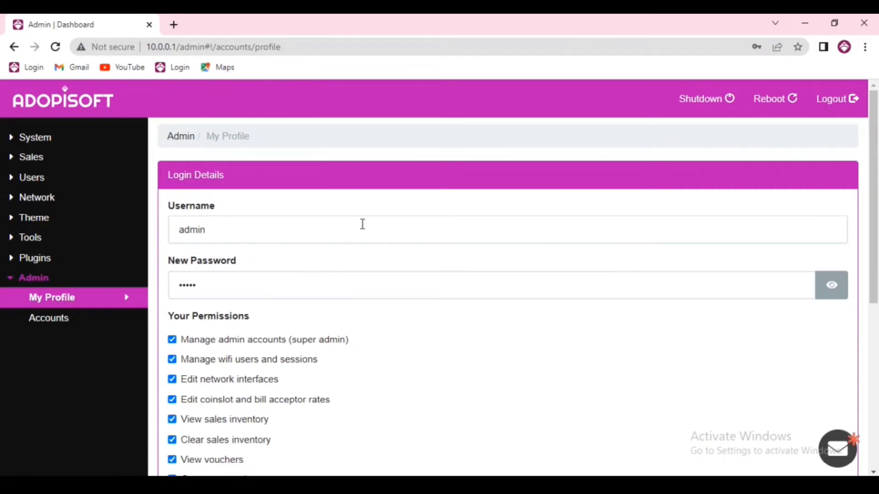
# - Clear the prefilled New Password field and enter the current password
pyautogui.click(225, 286)
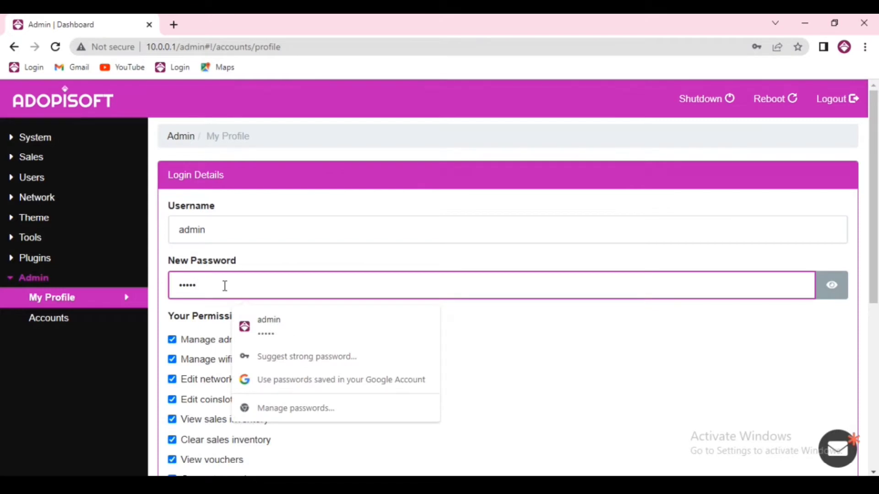
pyautogui.press('BackSpace')
pyautogui.press('BackSpace')
pyautogui.press('BackSpace')
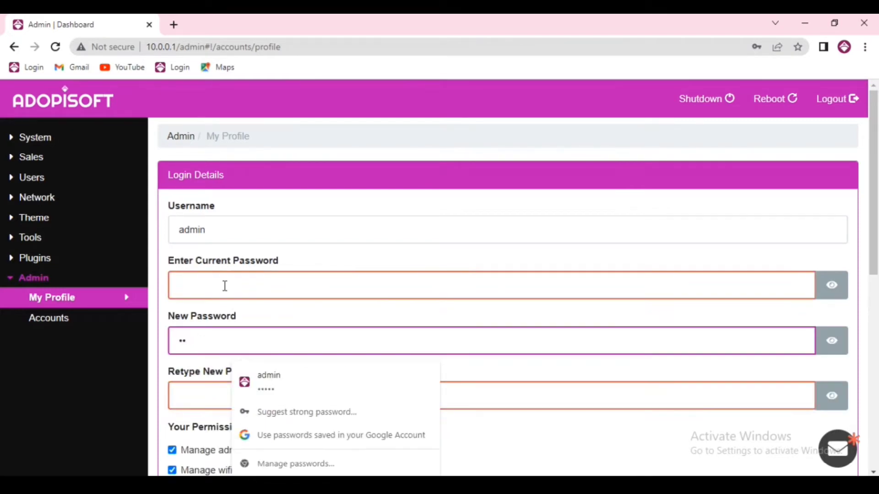
pyautogui.press('BackSpace')
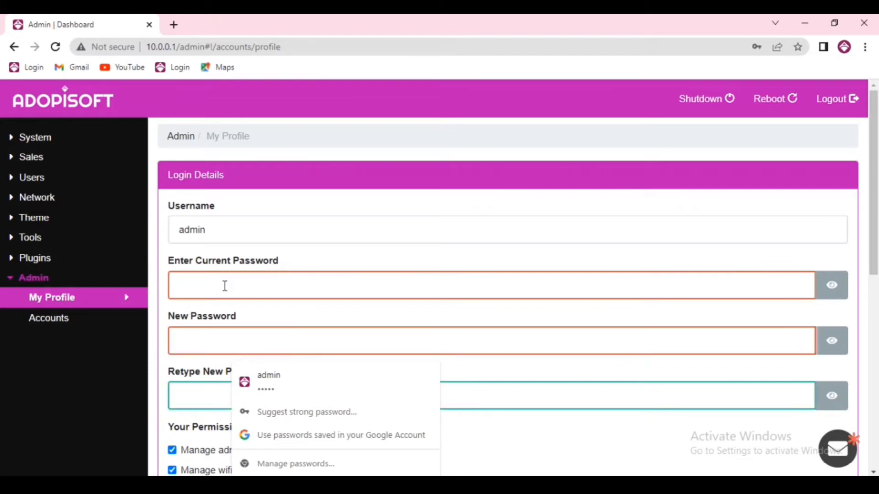
pyautogui.click(225, 286)
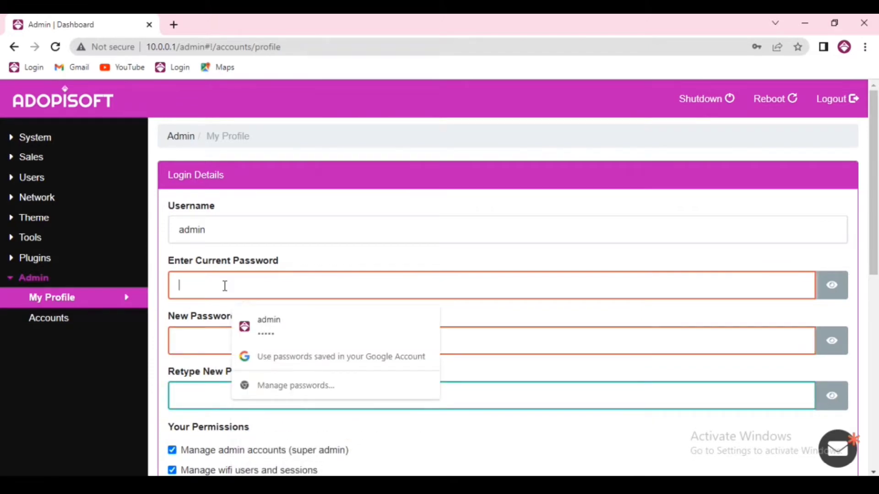
pyautogui.write('ad')
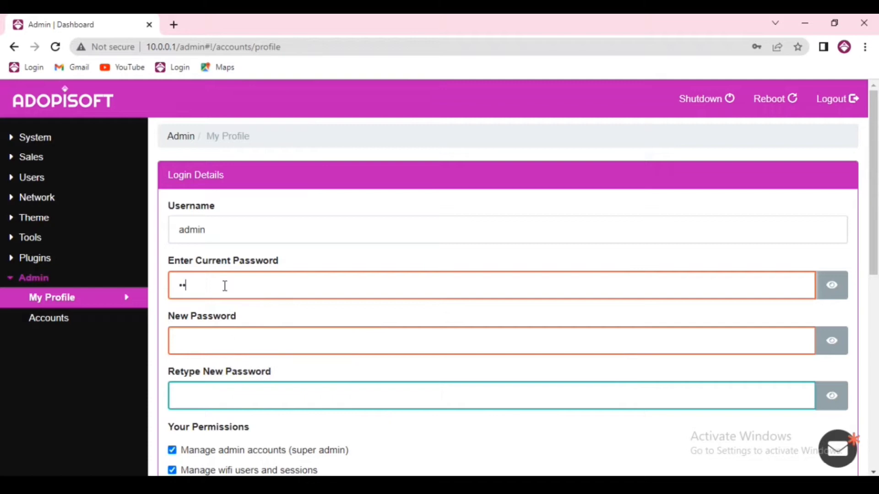
pyautogui.write('min')
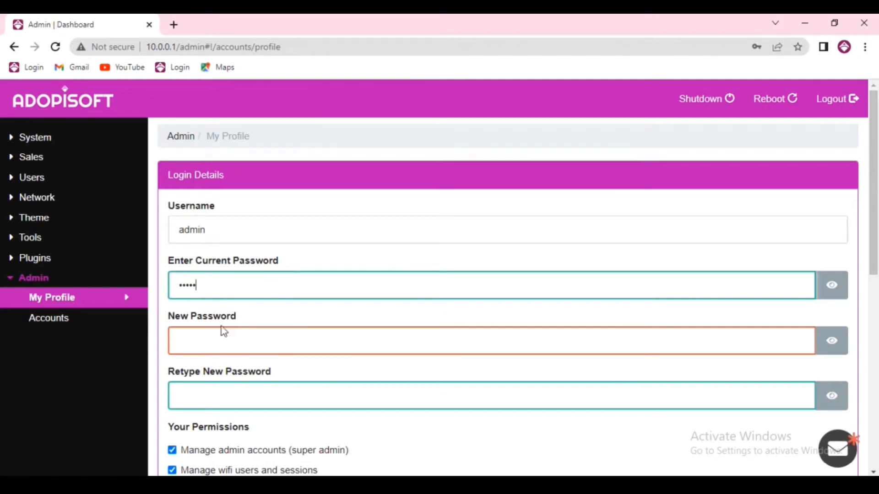
# - Unmask the password fields and fill in New Password, moving on to Retype New Password
pyautogui.click(220, 345)
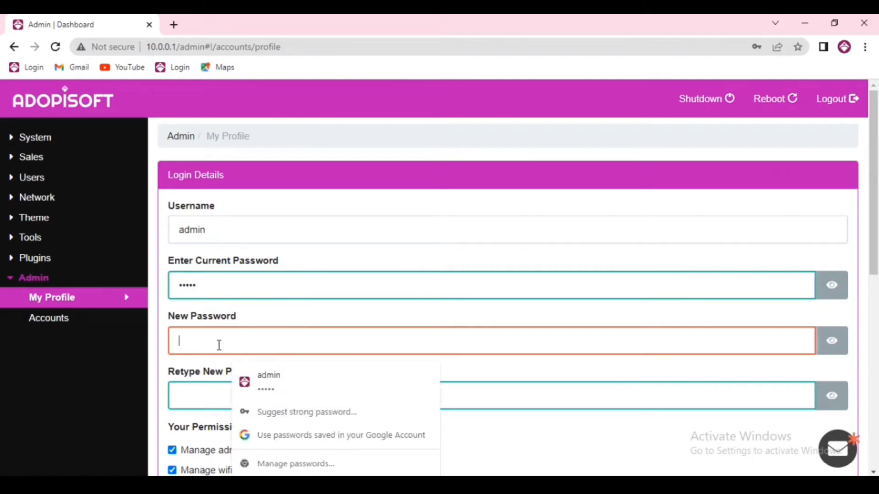
pyautogui.click(832, 341)
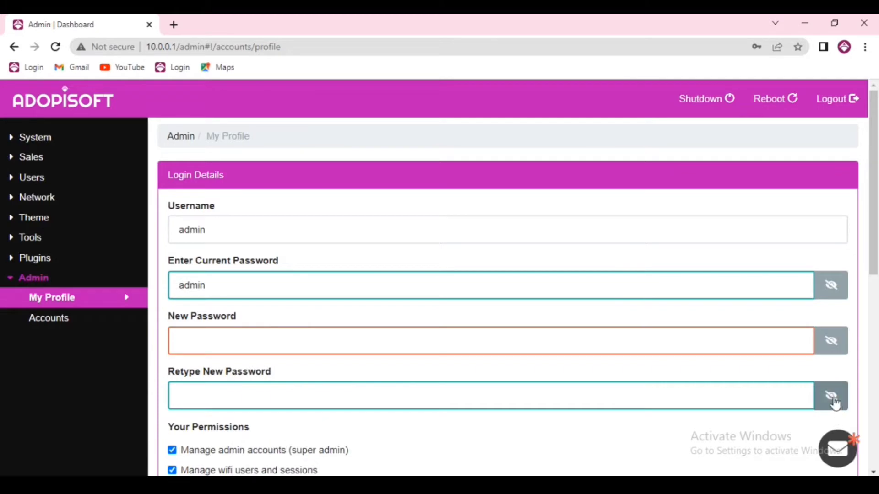
pyautogui.click(831, 342)
pyautogui.click(411, 329)
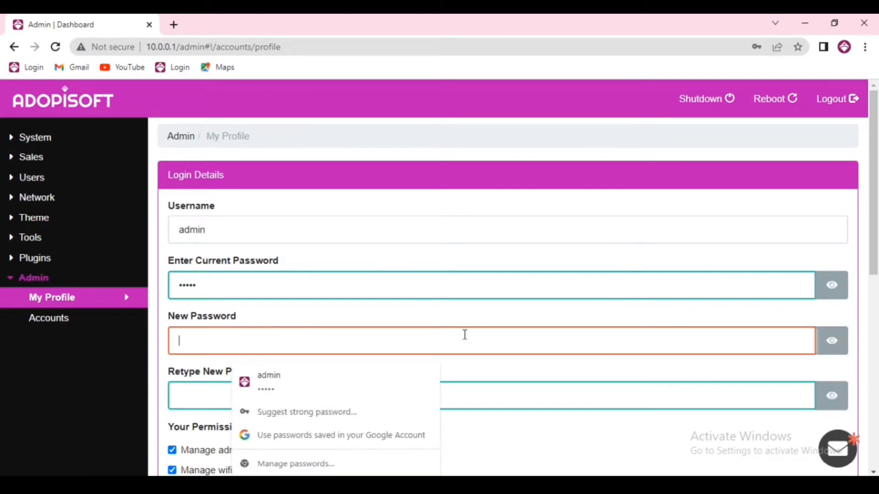
pyautogui.click(844, 294)
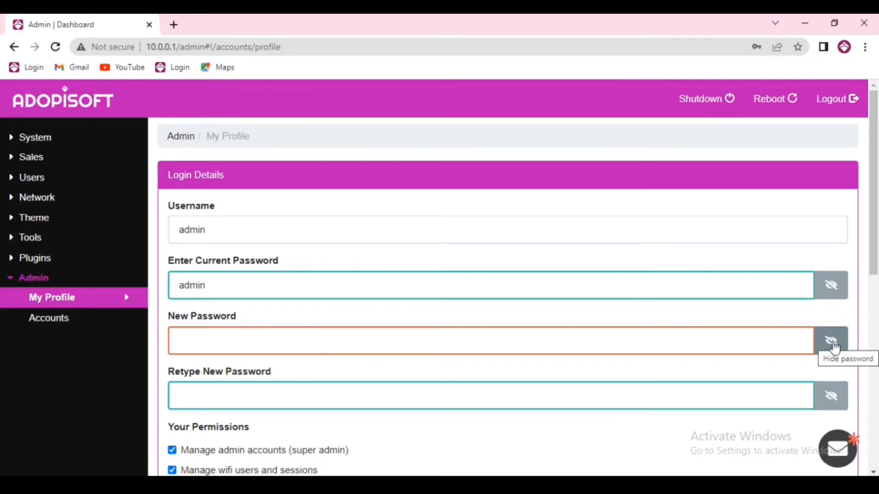
pyautogui.click(463, 353)
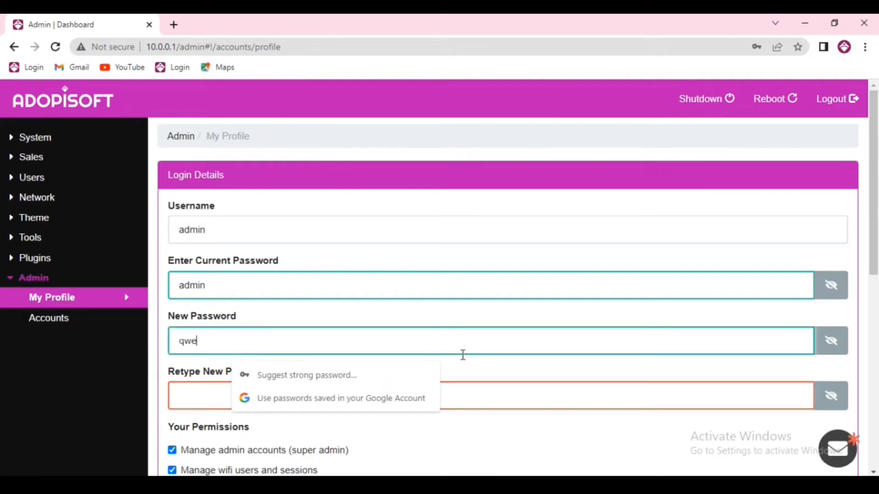
pyautogui.click(202, 401)
# - Confirm the new password, save the profile changes, and request logout
pyautogui.write('qw')
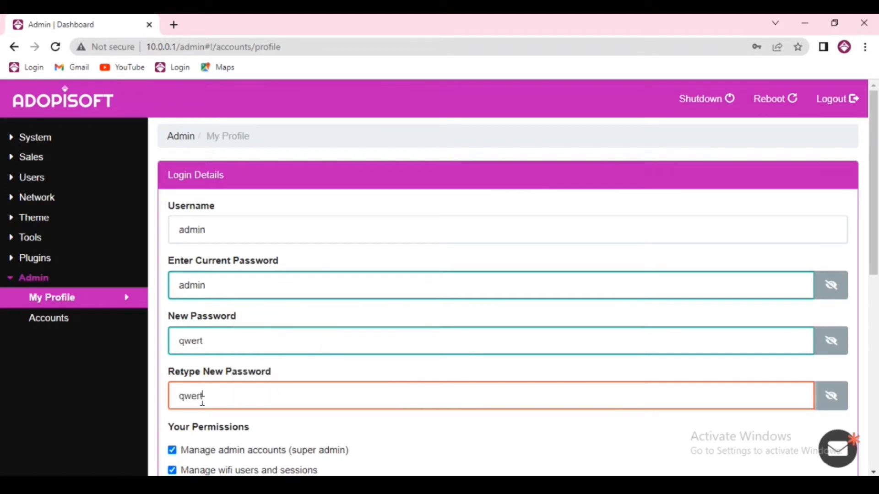
pyautogui.write('ert')
pyautogui.scroll(-1, 412, 377)
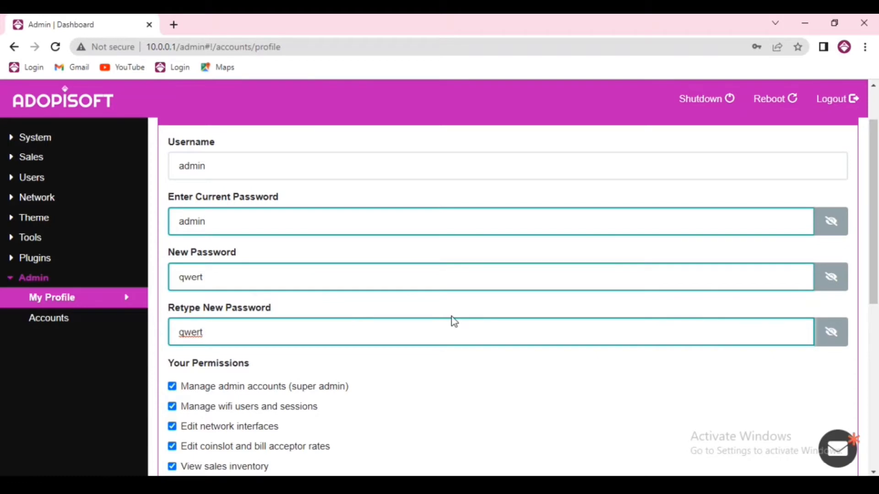
pyautogui.scroll(-2, 451, 321)
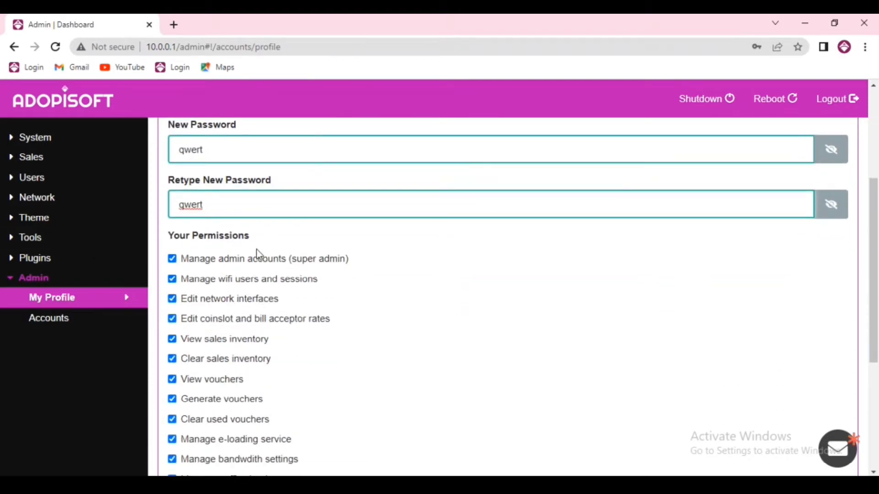
pyautogui.scroll(-1, 221, 359)
pyautogui.scroll(-1, 224, 371)
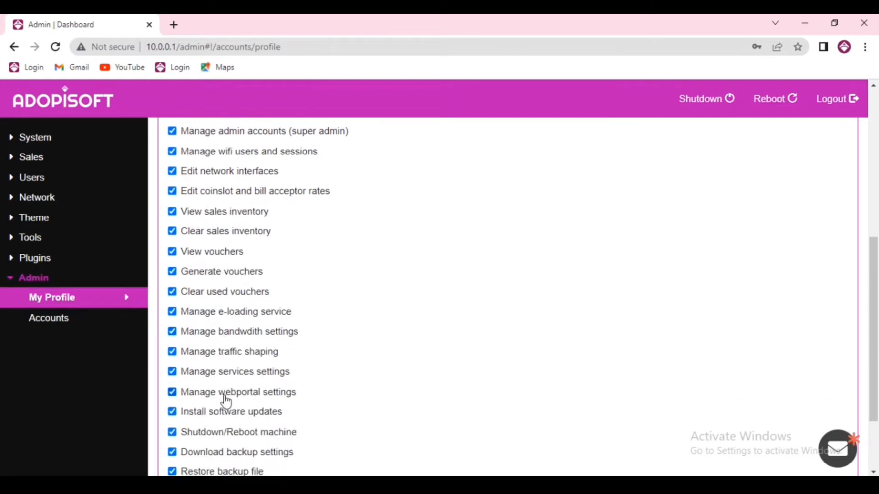
pyautogui.scroll(-1, 243, 359)
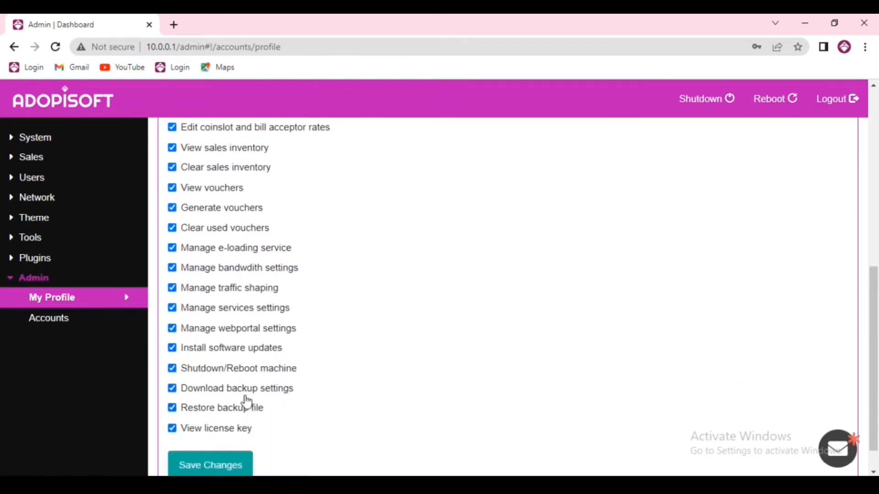
pyautogui.scroll(3, 251, 289)
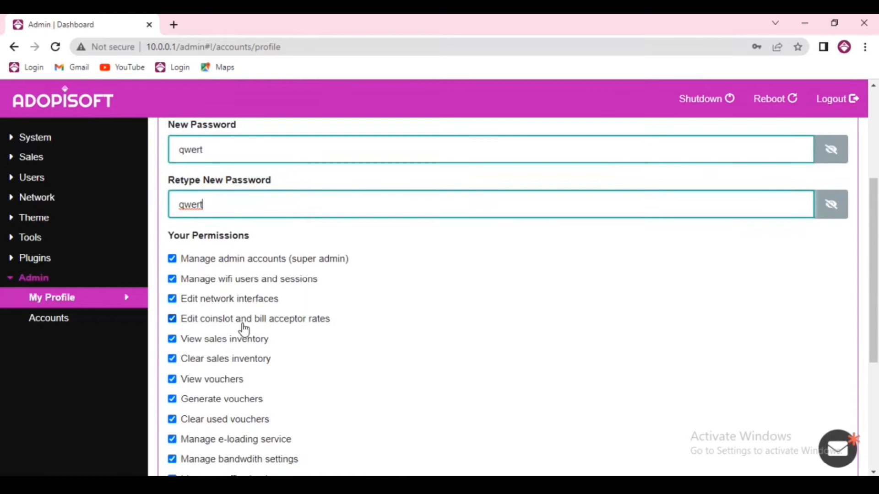
pyautogui.scroll(-1, 231, 398)
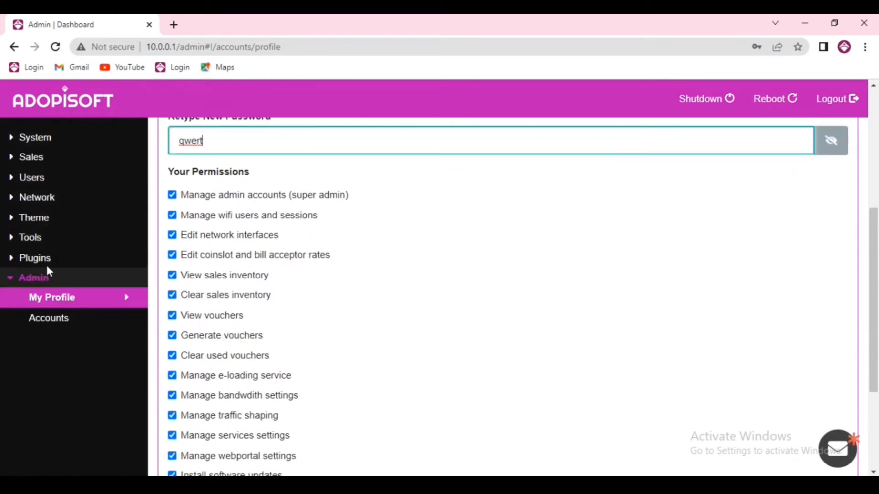
pyautogui.scroll(-3, 298, 317)
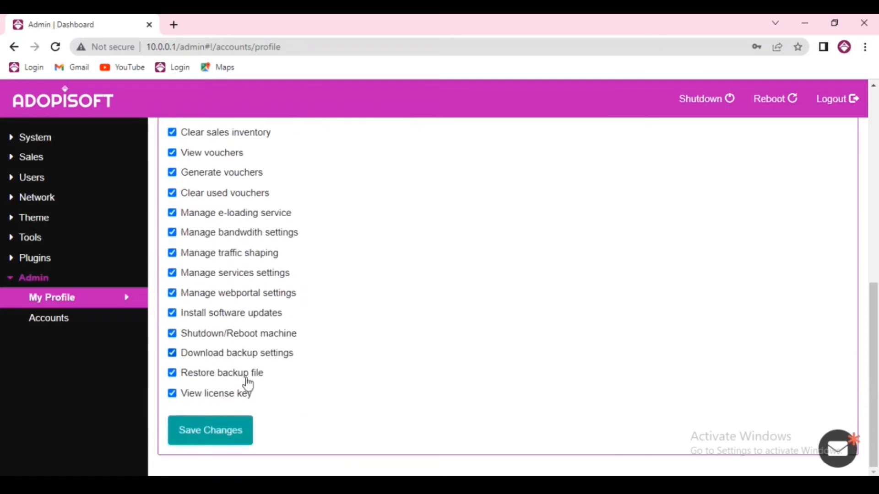
pyautogui.click(206, 440)
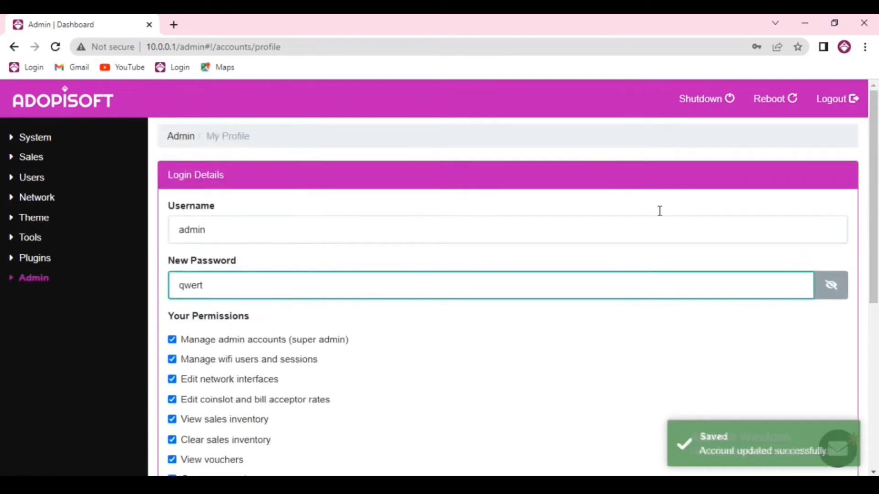
pyautogui.click(837, 100)
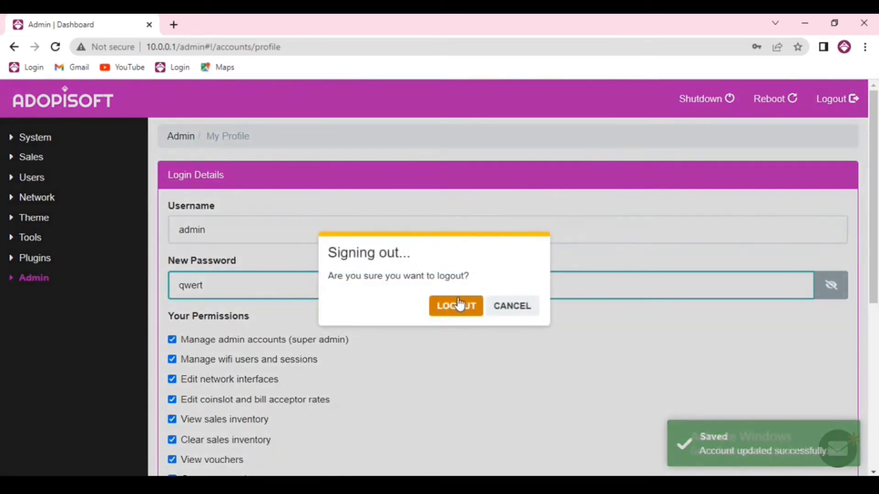
# - Log out and sign back in as admin using the saved login and new password
pyautogui.click(456, 307)
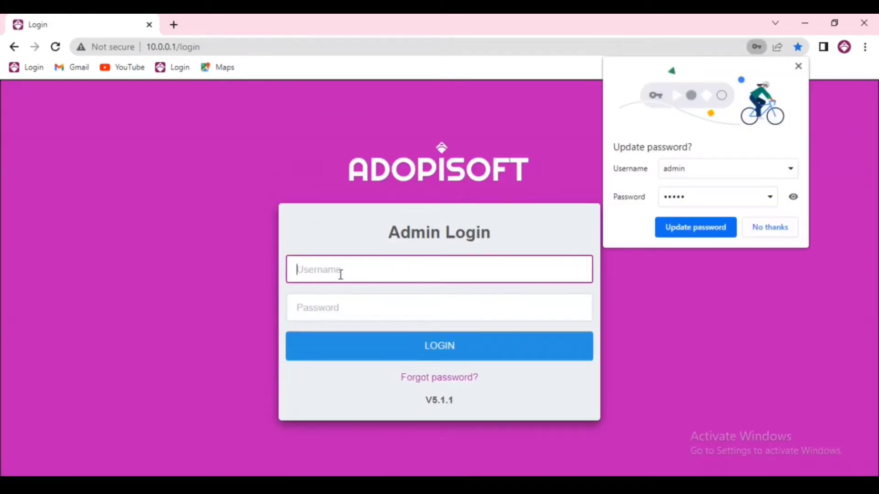
pyautogui.click(340, 274)
pyautogui.click(387, 307)
pyautogui.press('Tab')
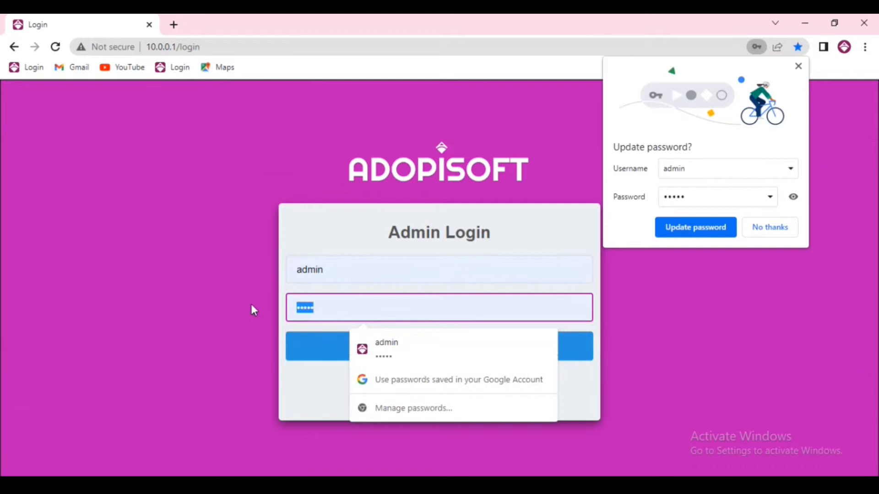
pyautogui.write('admin')
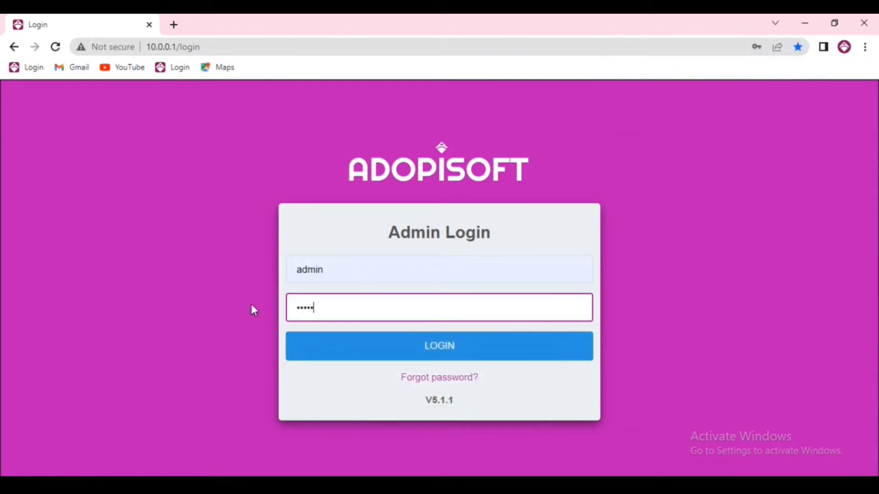
pyautogui.click(321, 348)
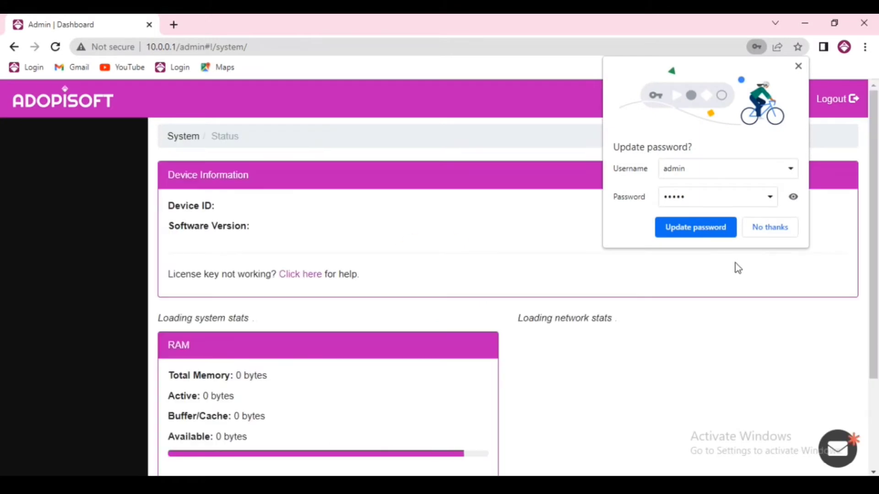
# - Decline Chrome's password update and go to Admin › Accounts, which lists no accounts
pyautogui.click(773, 232)
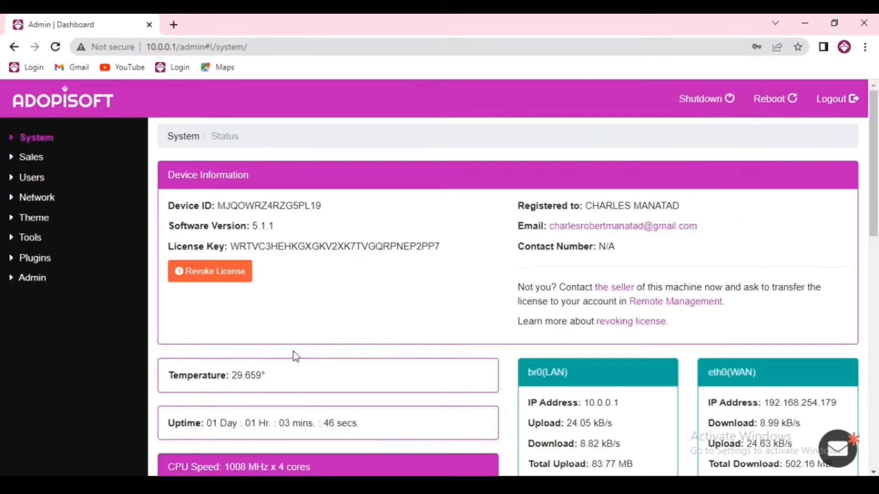
pyautogui.scroll(-1, 382, 323)
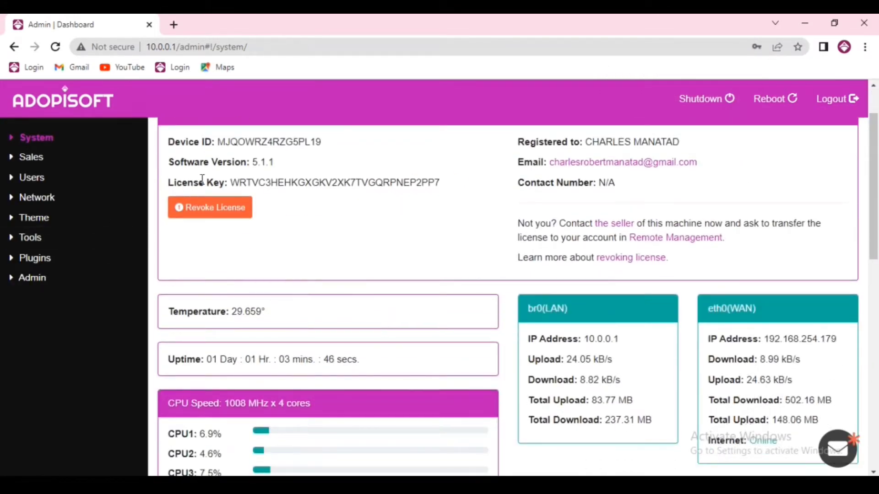
pyautogui.doubleClick(29, 158)
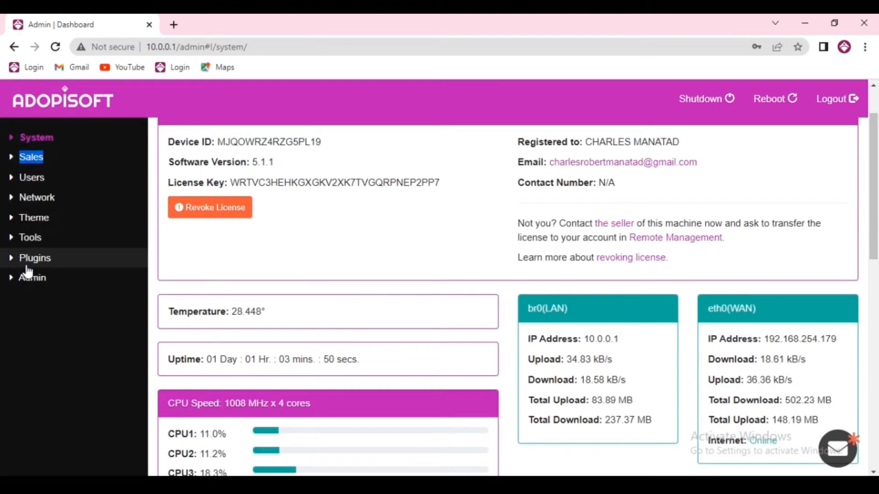
pyautogui.click(30, 279)
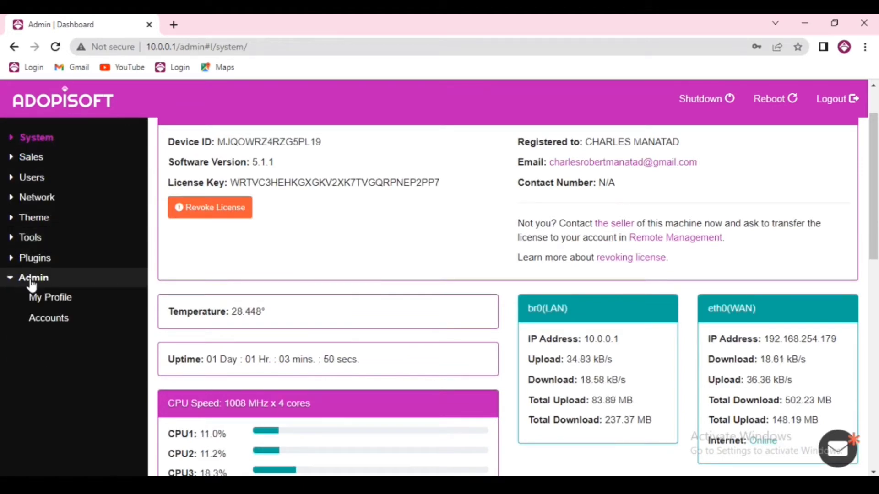
pyautogui.click(63, 298)
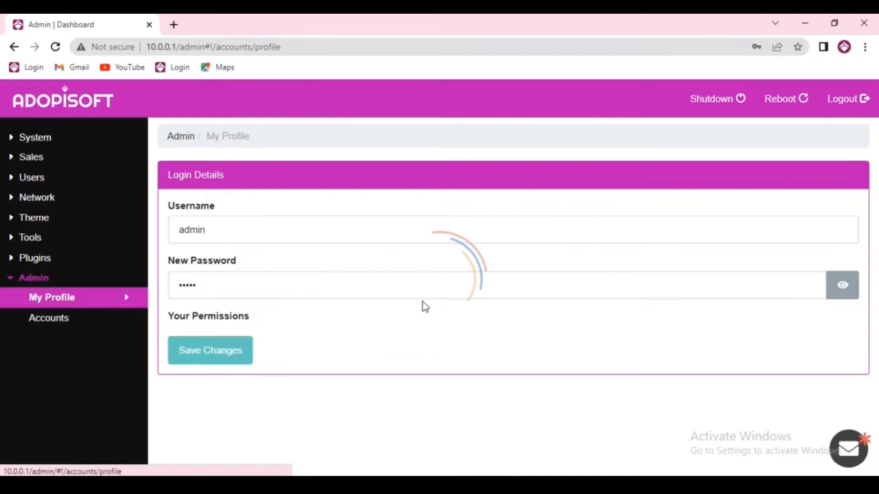
pyautogui.click(37, 320)
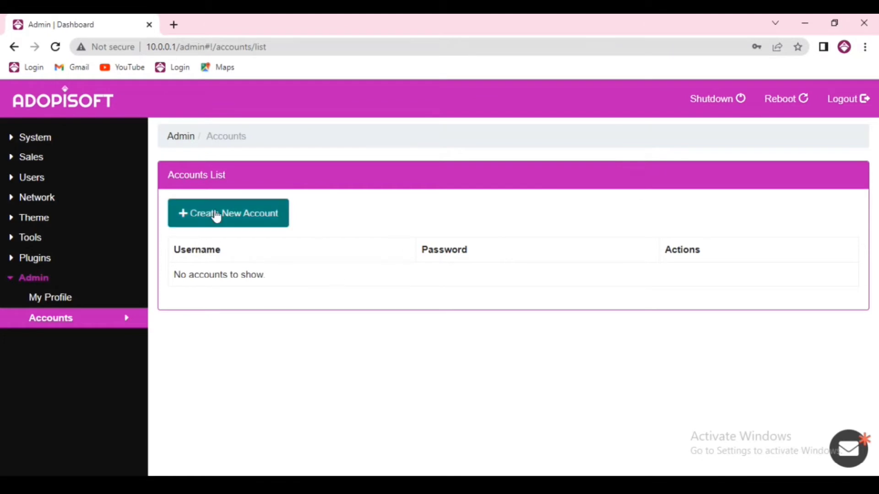
# - Start a new account and enter StoreA as its username, removing a stray space
pyautogui.click(235, 226)
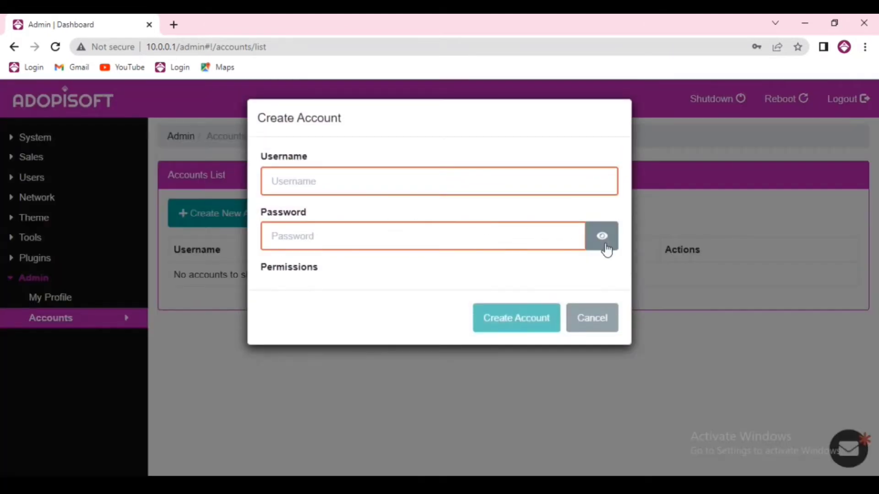
pyautogui.click(378, 182)
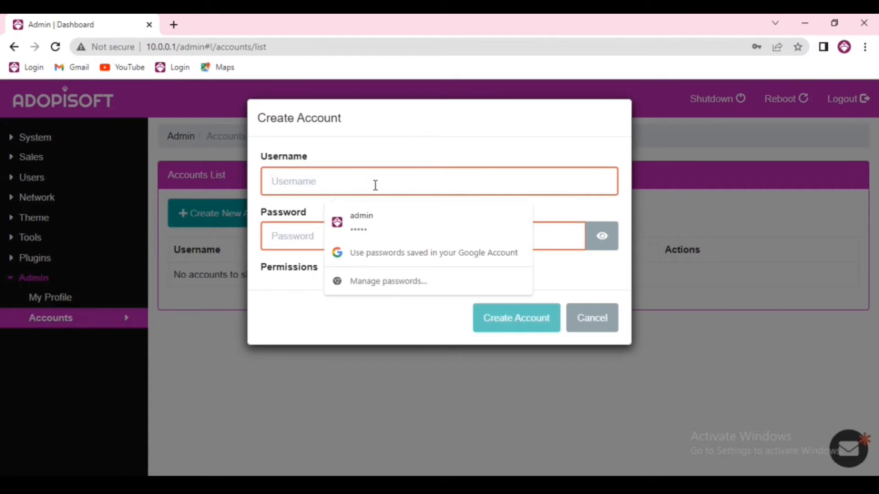
pyautogui.write('Store A')
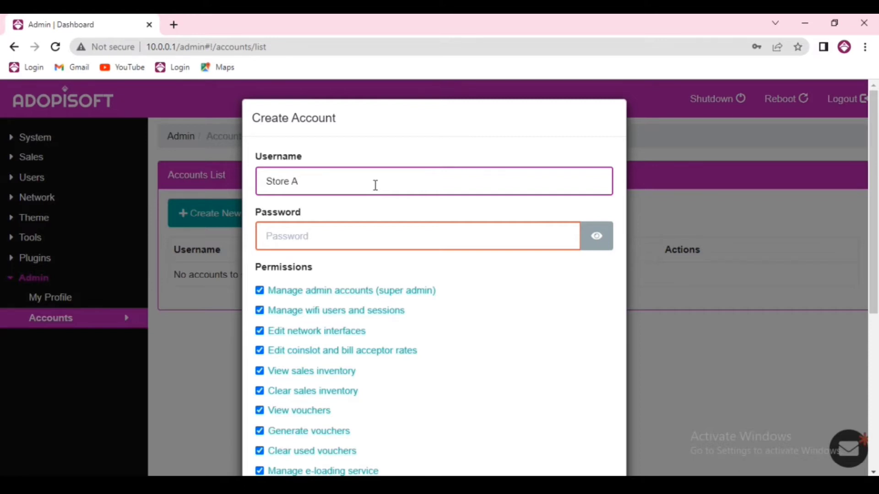
pyautogui.click(342, 237)
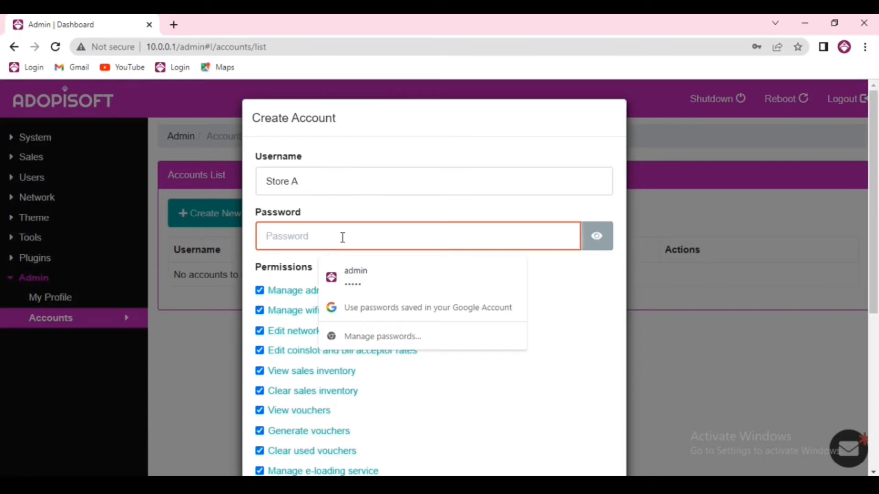
pyautogui.click(292, 182)
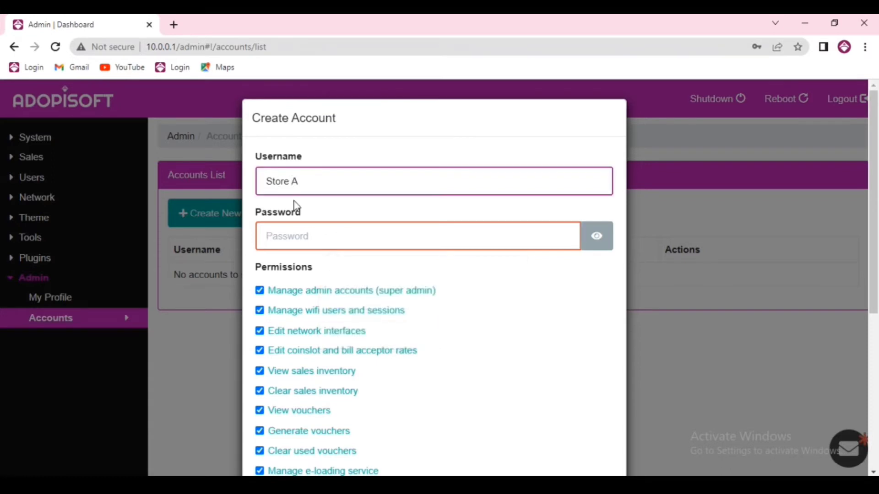
# - Begin the StoreA password with it shown in plain text, fixing a stray character
pyautogui.click(300, 236)
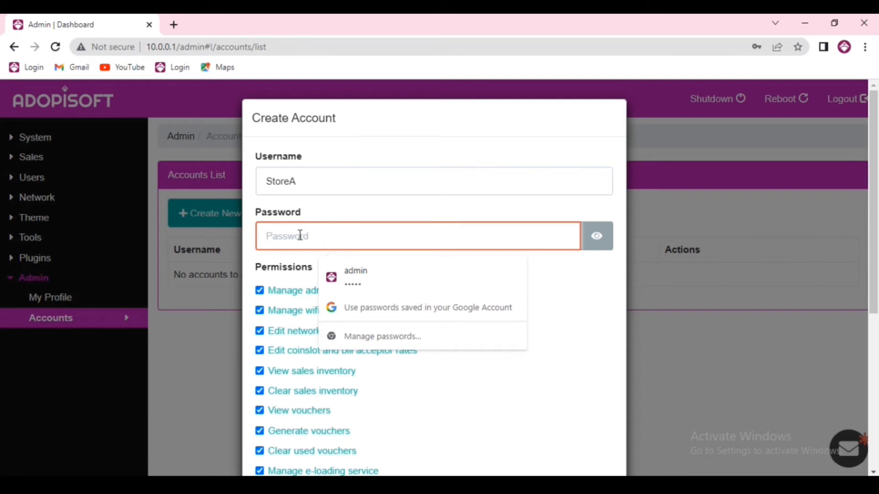
pyautogui.write('a')
pyautogui.click(596, 236)
pyautogui.click(359, 243)
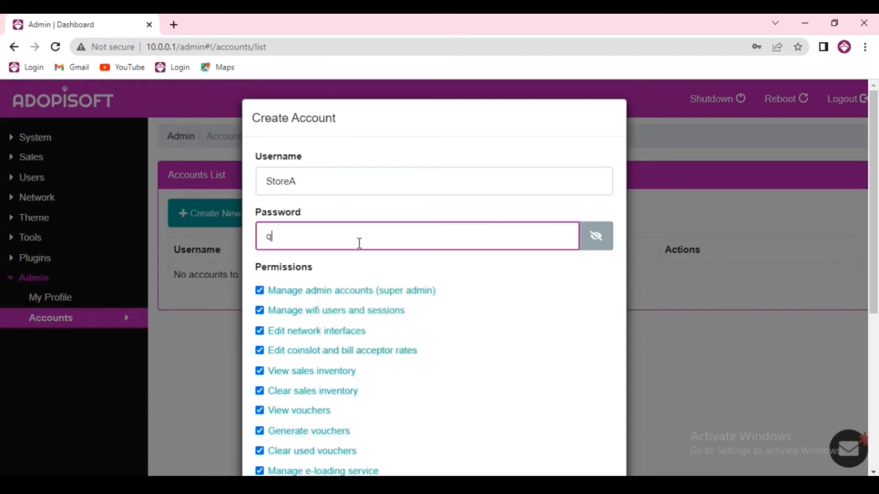
pyautogui.press('BackSpace')
# - Finish the password and untick clear sales, coinslot rates, network, wifi users and voucher permissions
pyautogui.write('asdf')
pyautogui.scroll(-3, 394, 242)
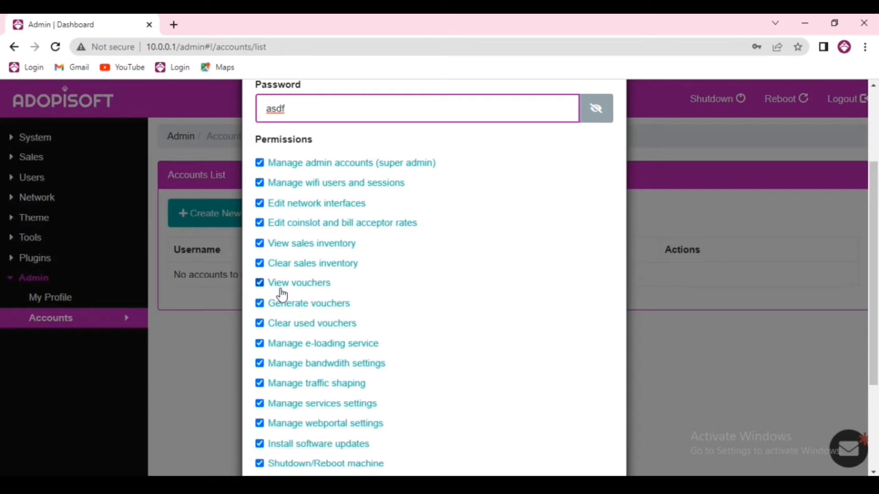
pyautogui.click(260, 263)
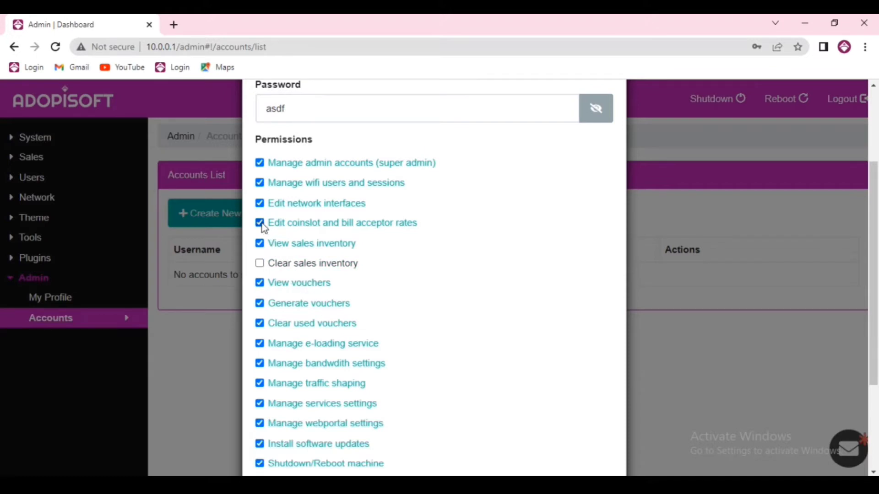
pyautogui.click(259, 223)
pyautogui.click(259, 203)
pyautogui.click(260, 182)
pyautogui.click(260, 283)
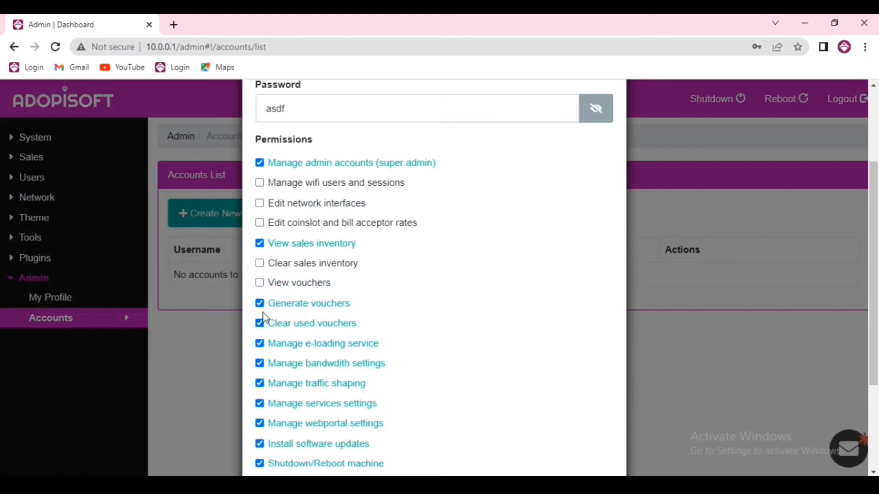
pyautogui.click(260, 303)
# - Untick the remaining permissions: used vouchers, e-loading, bandwidth, traffic shaping, services, webportal, updates, reboot, backups, license key
pyautogui.scroll(-1, 265, 274)
pyautogui.click(259, 259)
pyautogui.scroll(-1, 263, 256)
pyautogui.click(260, 216)
pyautogui.click(259, 236)
pyautogui.click(260, 255)
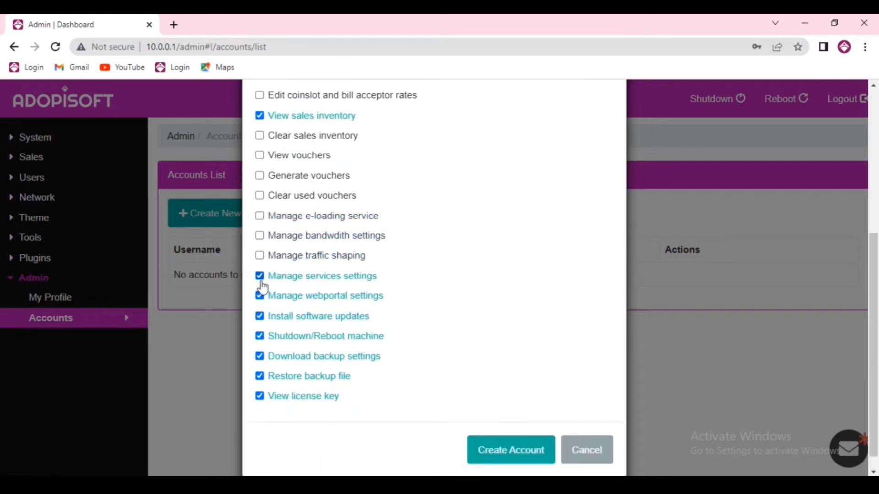
pyautogui.click(260, 275)
pyautogui.click(260, 295)
pyautogui.click(260, 316)
pyautogui.click(260, 336)
pyautogui.click(259, 356)
pyautogui.click(260, 376)
pyautogui.click(260, 396)
# - Remove super admin and create StoreA with only View sales inventory
pyautogui.scroll(5, 331, 225)
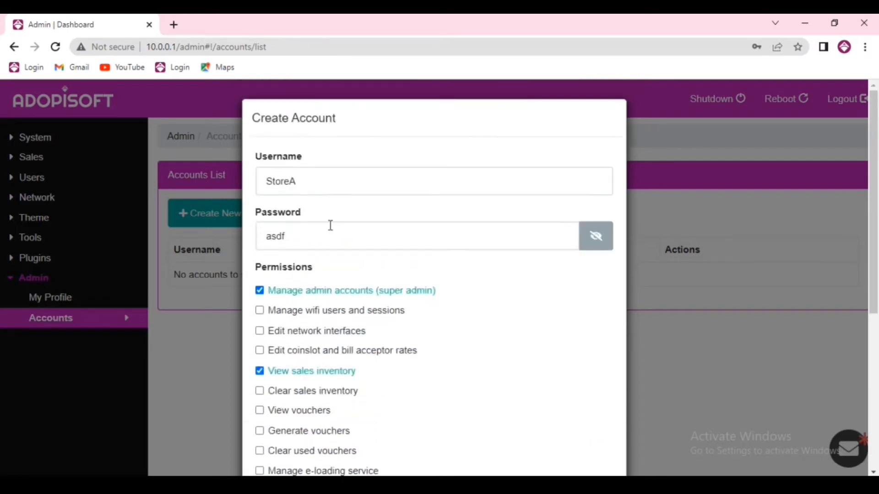
pyautogui.click(259, 291)
pyautogui.scroll(-2, 290, 308)
pyautogui.scroll(-3, 391, 337)
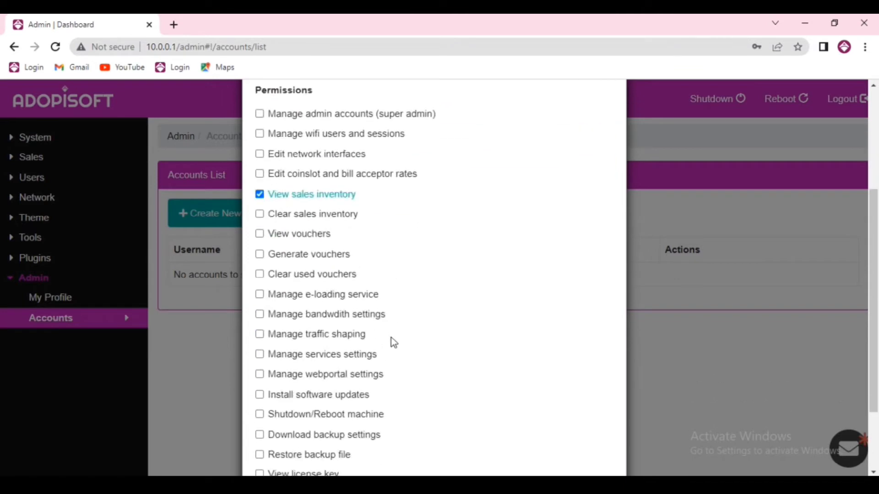
pyautogui.scroll(-2, 391, 337)
pyautogui.click(496, 424)
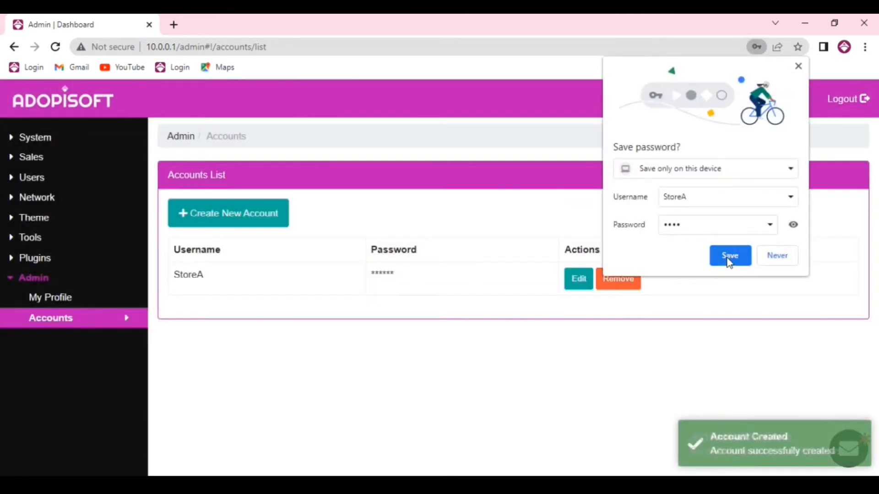
# - Decline saving the StoreA password and log out of the admin session
pyautogui.click(771, 259)
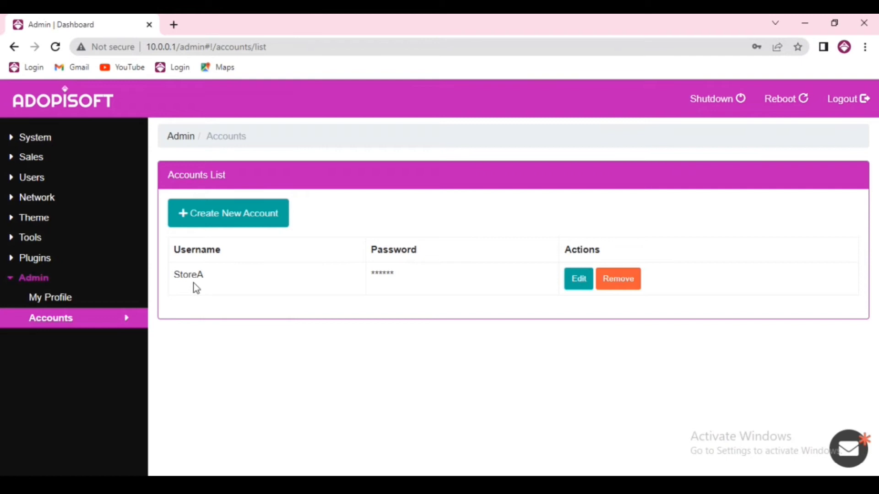
pyautogui.click(836, 105)
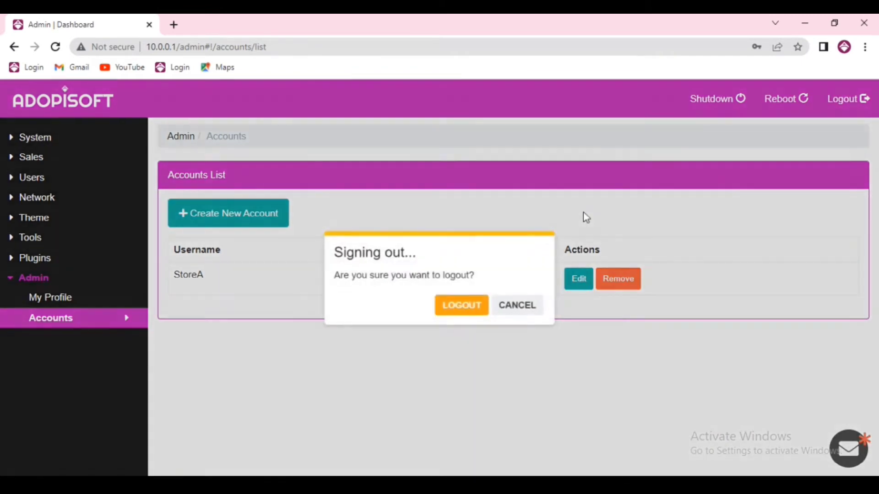
pyautogui.click(436, 301)
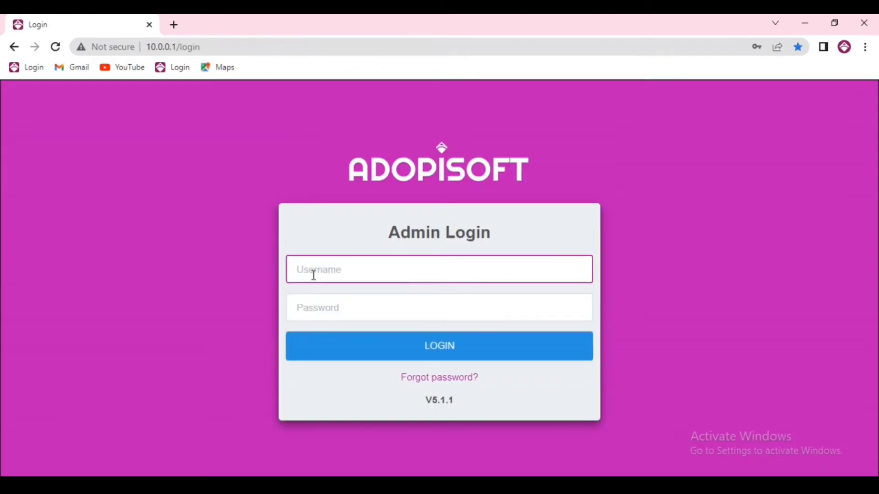
# - Log in with username StoreA and its password
pyautogui.write('Sto')
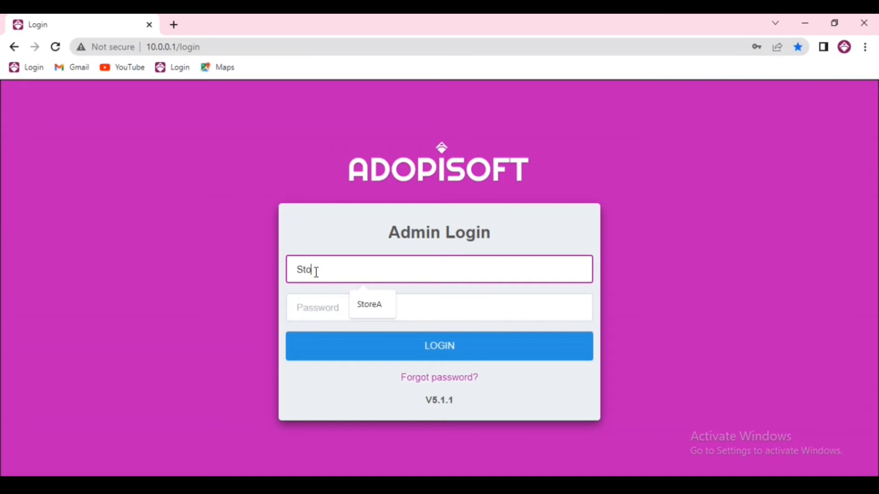
pyautogui.click(370, 306)
pyautogui.click(337, 308)
pyautogui.write('ad')
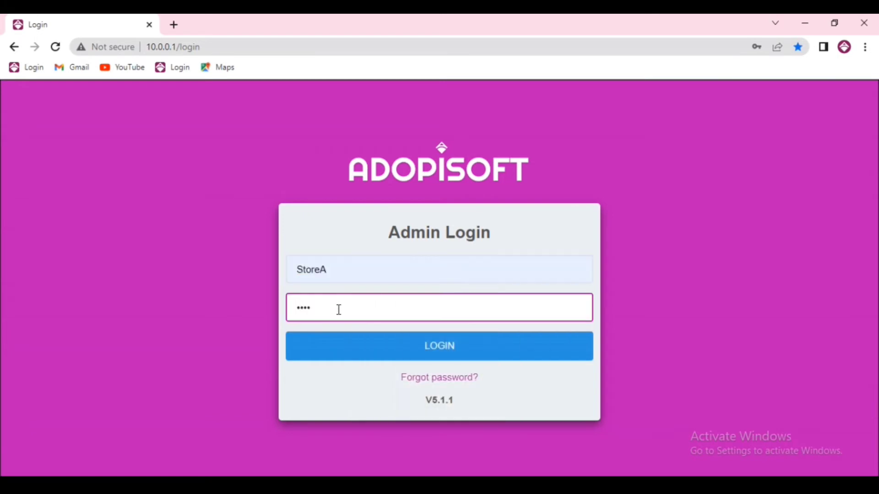
pyautogui.click(342, 352)
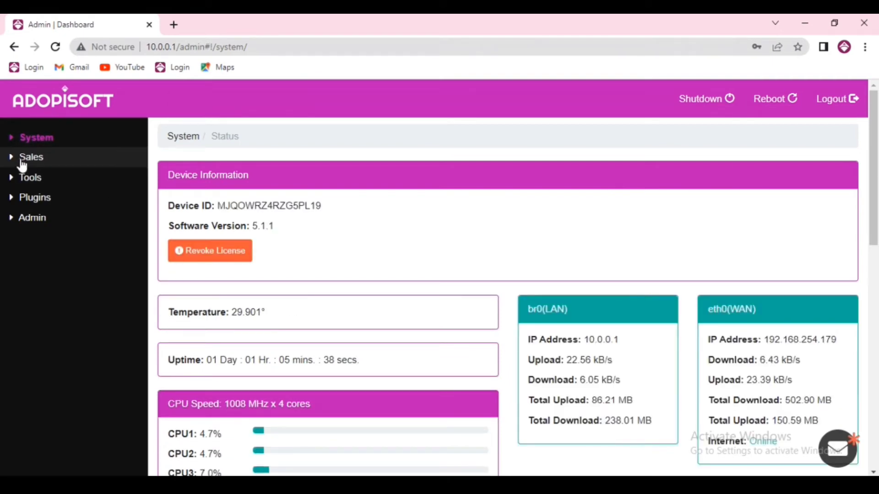
# - As StoreA, view the Sales › Inventory and System › System Status pages
pyautogui.click(32, 158)
pyautogui.click(61, 178)
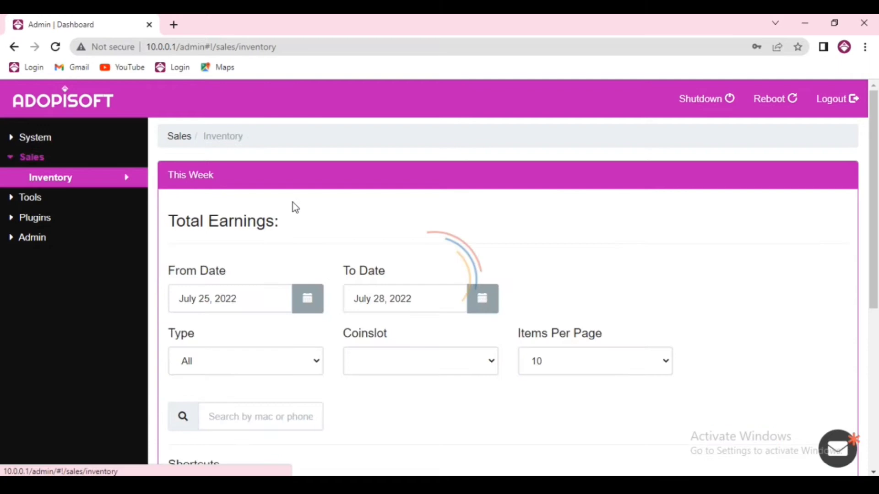
pyautogui.click(57, 142)
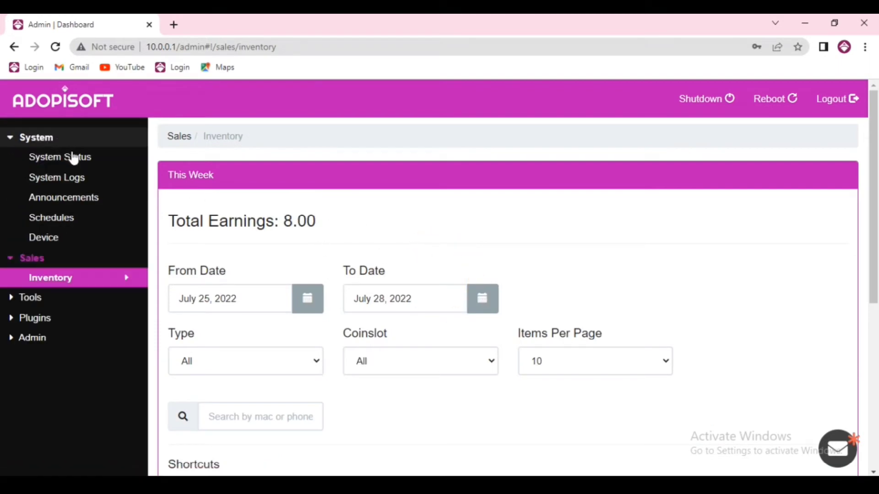
pyautogui.click(72, 160)
pyautogui.scroll(-5, 379, 284)
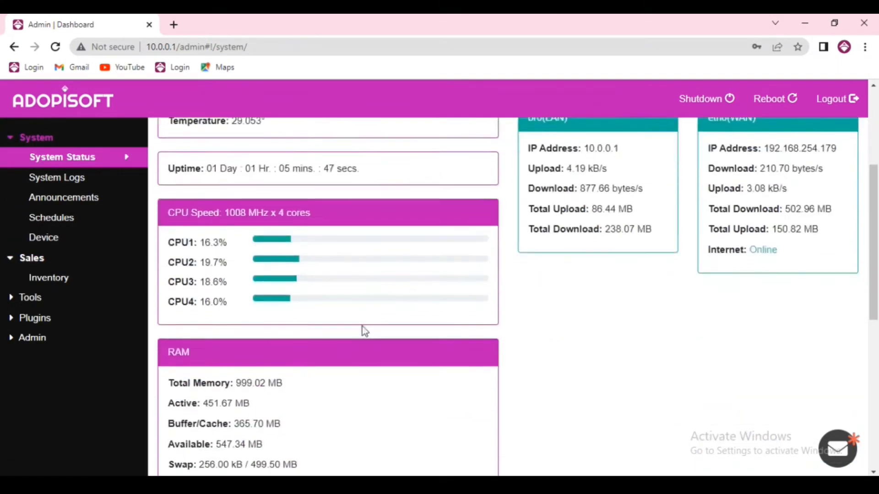
pyautogui.scroll(5, 363, 330)
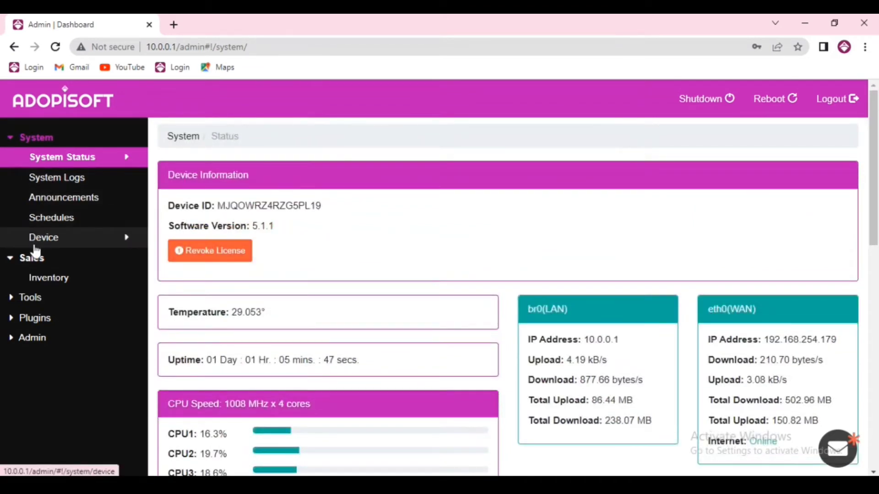
# - Collapse the sidebar sections, open StoreA's My Profile, then log out
pyautogui.click(46, 338)
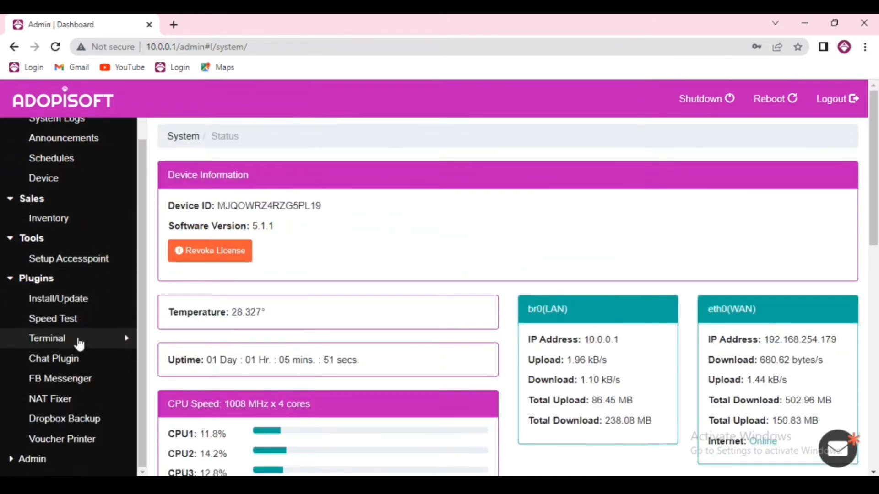
pyautogui.click(43, 338)
pyautogui.click(32, 298)
pyautogui.click(31, 258)
pyautogui.click(35, 138)
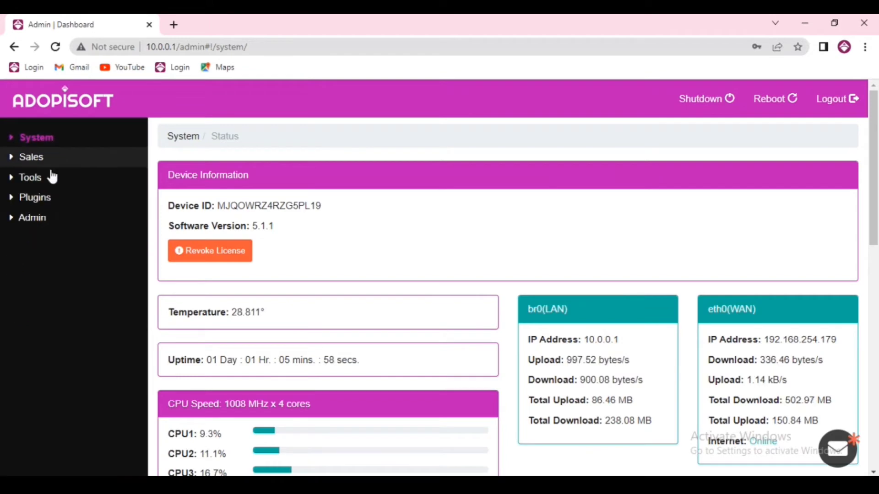
pyautogui.click(33, 217)
pyautogui.click(52, 237)
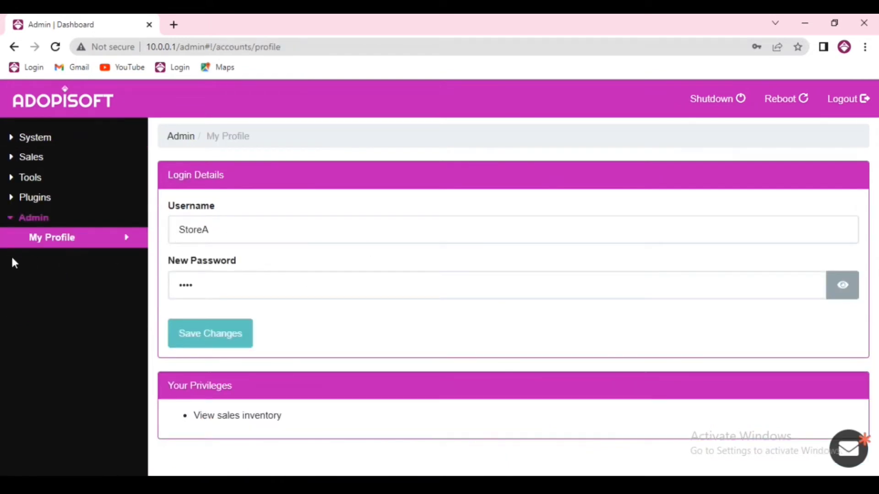
pyautogui.click(843, 108)
# - Log out of StoreA and sign back in with username admin and its password
pyautogui.click(462, 307)
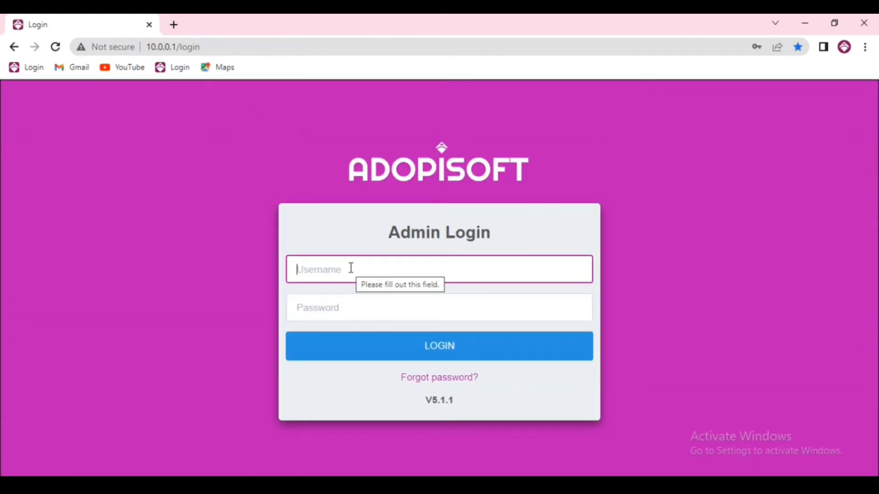
pyautogui.write('a')
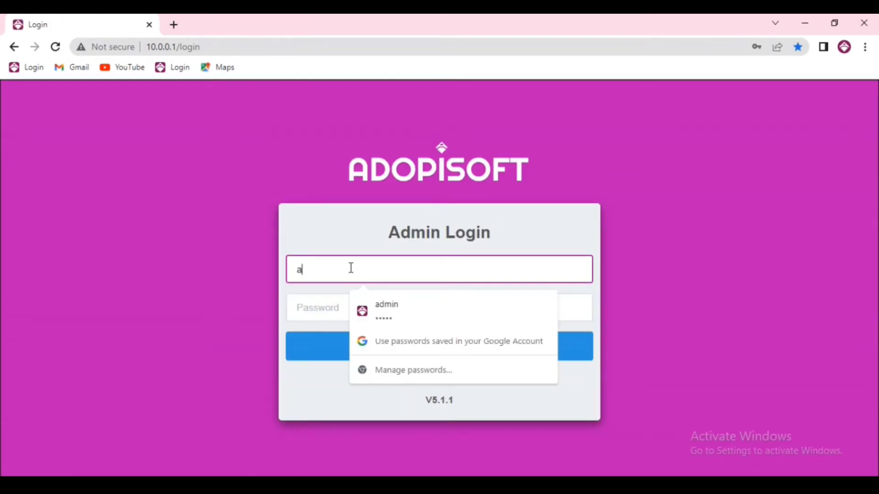
pyautogui.press('BackSpace')
pyautogui.write('admin')
pyautogui.click(311, 309)
pyautogui.write('admi')
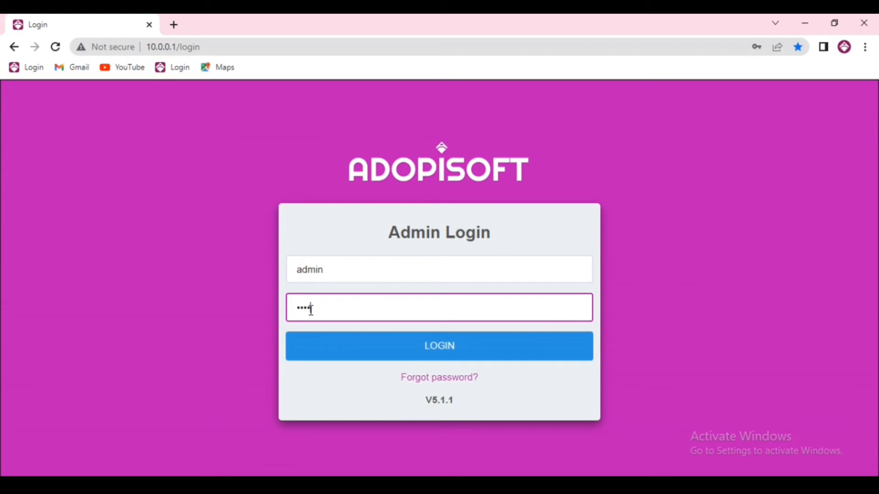
pyautogui.write('n')
pyautogui.click(356, 353)
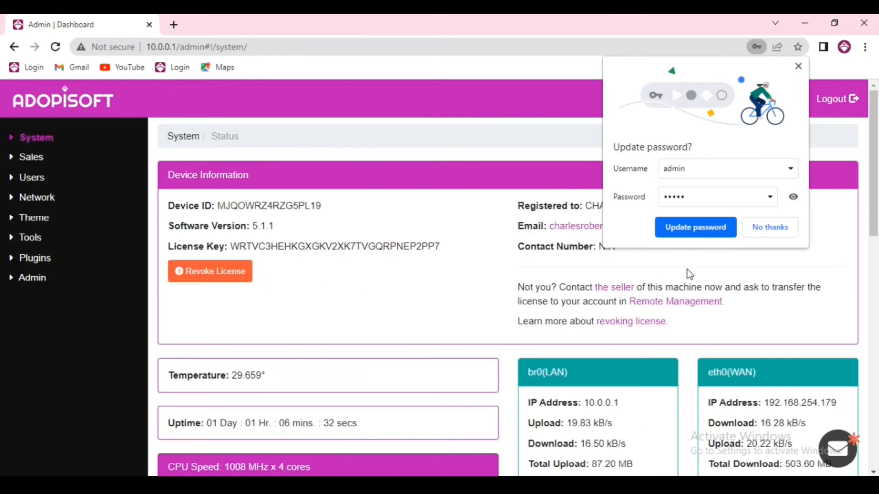
# - Dismiss Chrome's update-password prompt and open admin's My Profile page from the Admin menu
pyautogui.click(773, 226)
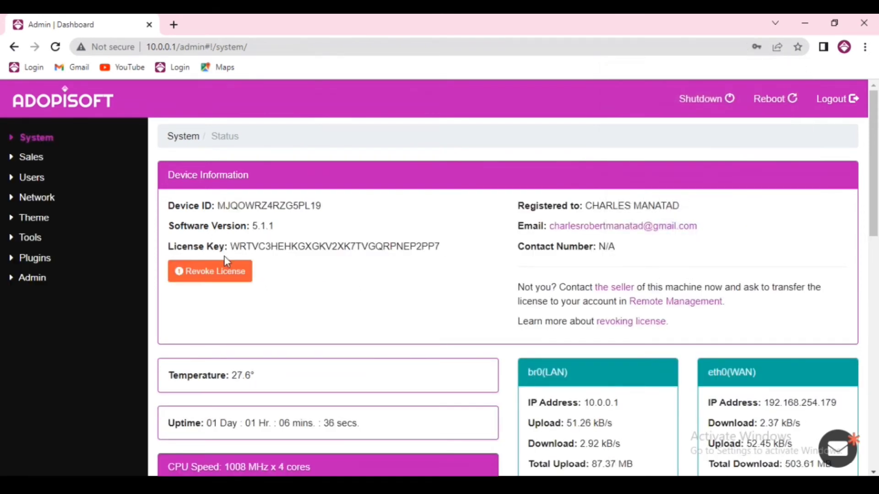
pyautogui.click(20, 277)
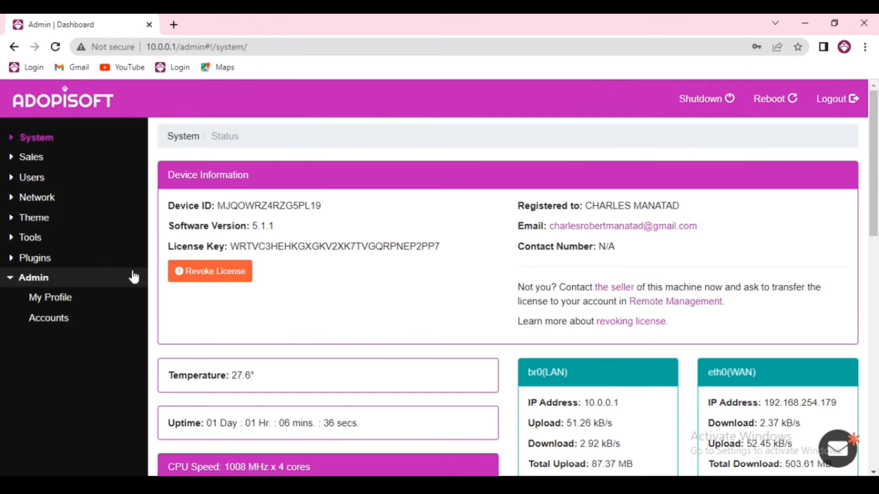
pyautogui.click(49, 302)
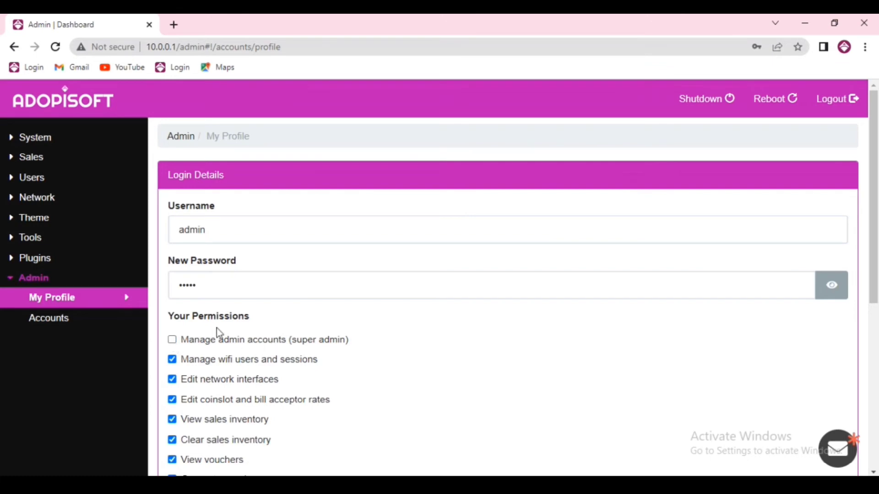
# - Untick admin's Manage admin accounts (super admin) and save, hitting the at-least-one-super-admin error, then open Accounts
pyautogui.scroll(-3, 324, 344)
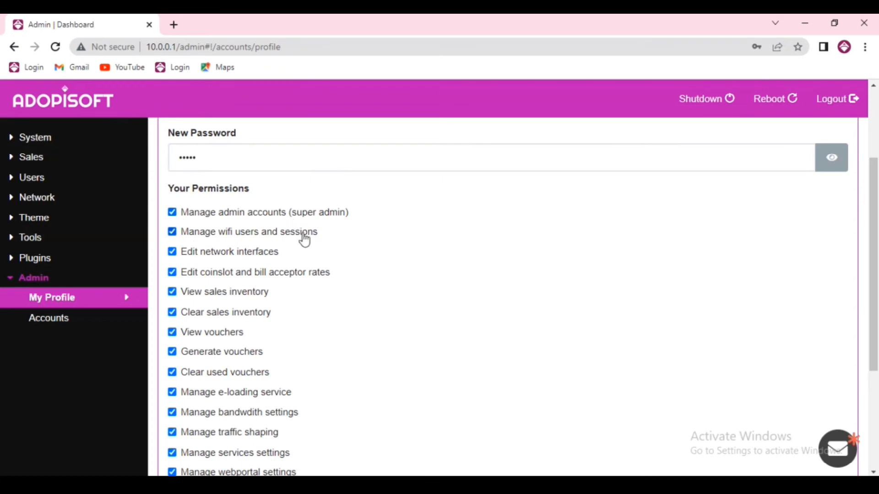
pyautogui.click(173, 213)
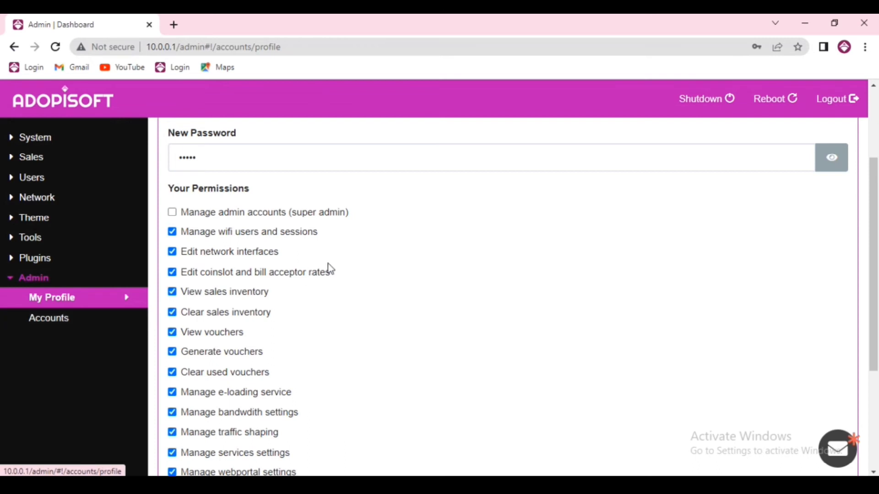
pyautogui.scroll(-4, 274, 329)
pyautogui.click(213, 430)
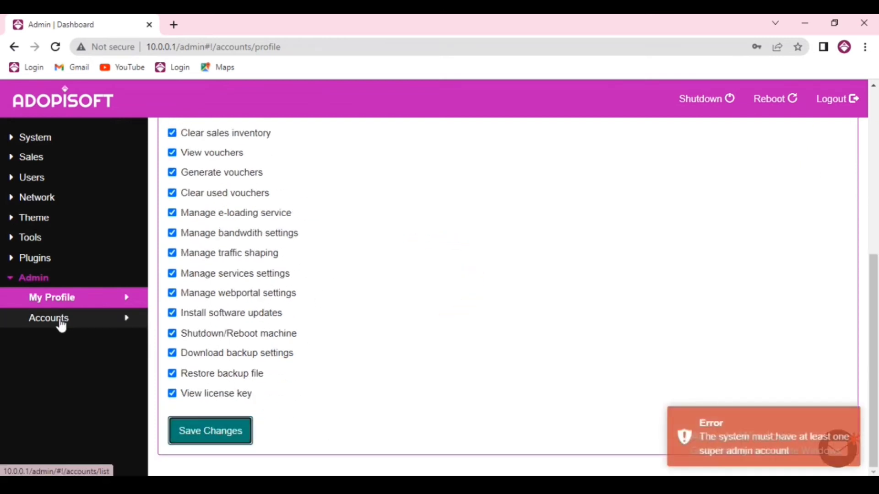
pyautogui.click(59, 320)
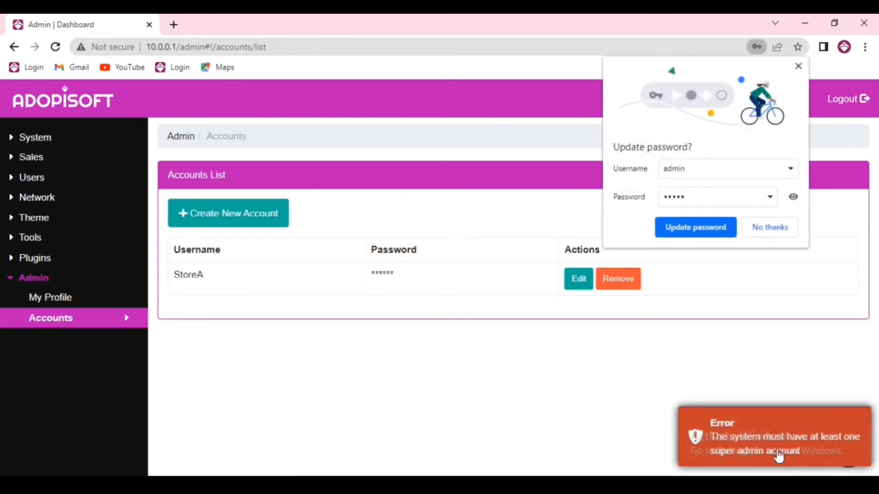
# - In StoreA's Edit Account dialog, tick Manage admin accounts (super admin) alongside View sales inventory and save
pyautogui.click(579, 279)
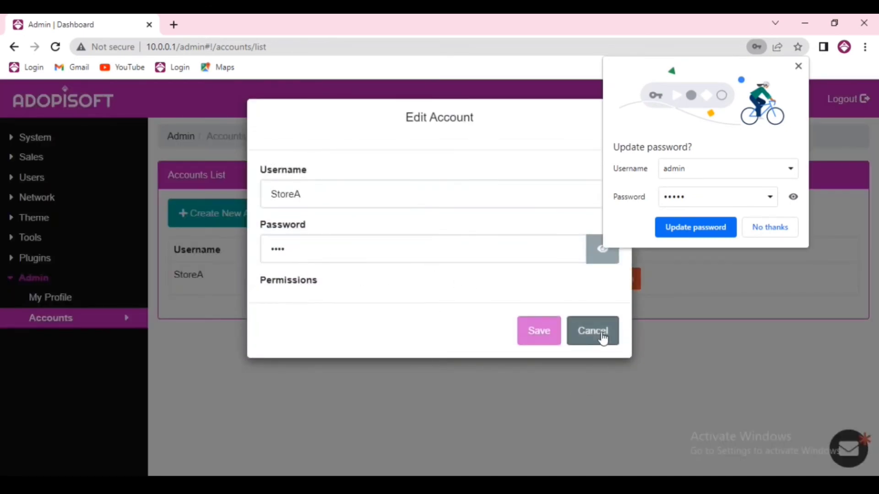
pyautogui.click(598, 333)
pyautogui.click(576, 280)
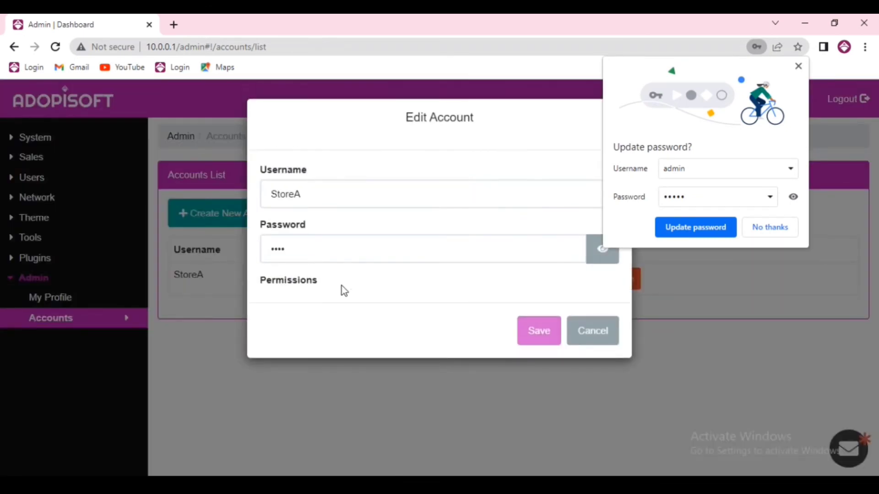
pyautogui.click(386, 261)
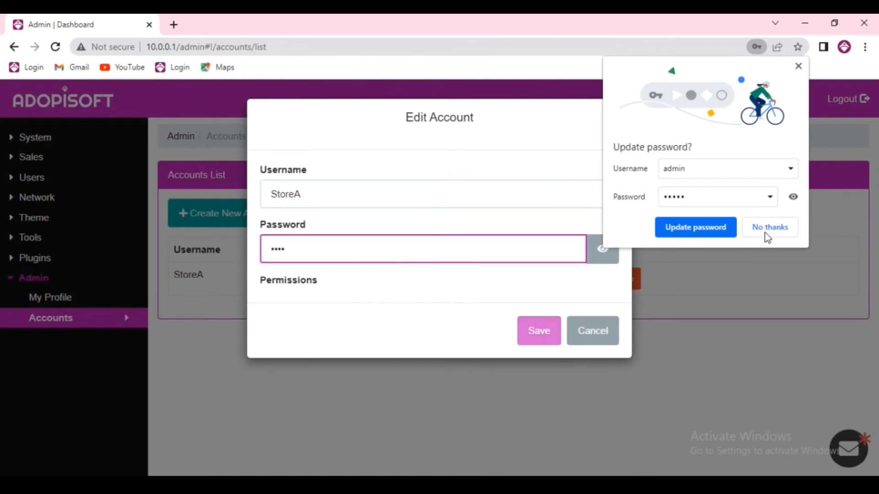
pyautogui.click(770, 227)
pyautogui.click(259, 304)
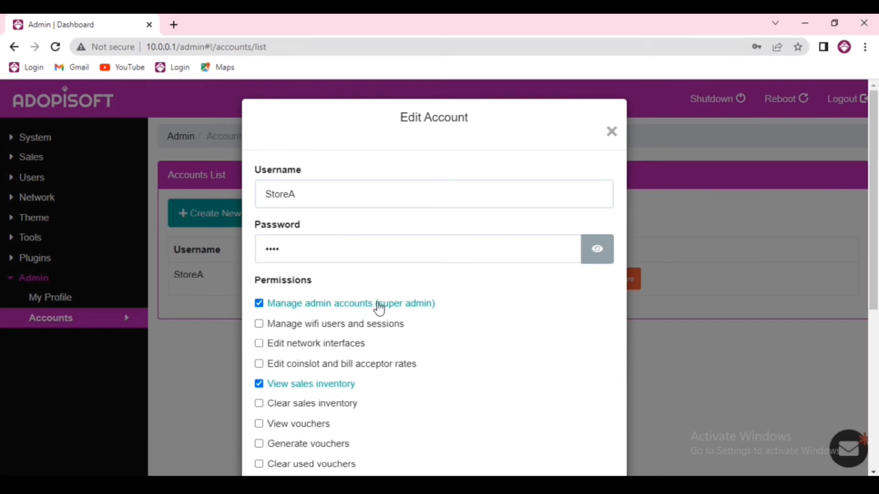
pyautogui.scroll(-5, 493, 261)
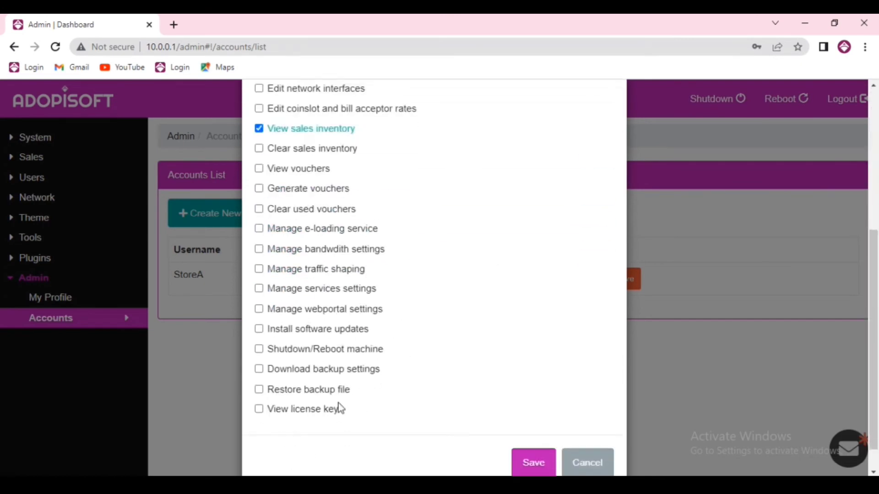
pyautogui.click(526, 435)
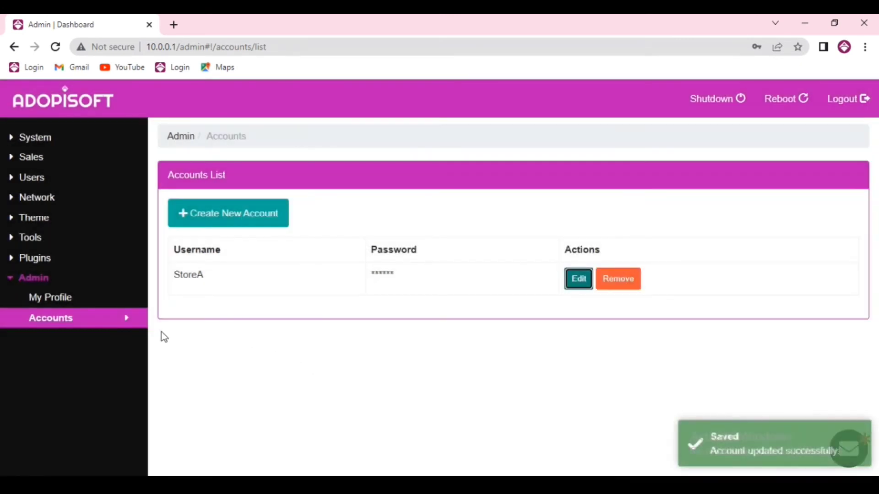
# - Untick Manage admin accounts (super admin) on admin's My Profile and save the changes
pyautogui.click(70, 300)
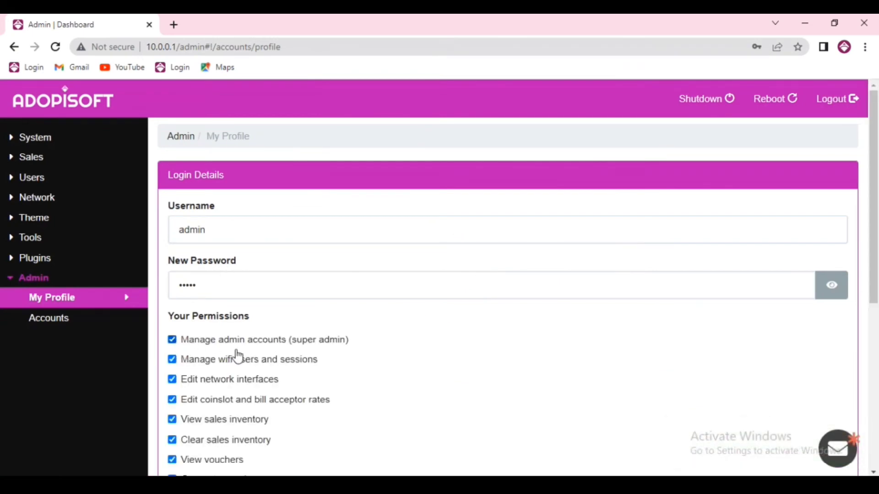
pyautogui.click(174, 342)
pyautogui.scroll(-5, 409, 347)
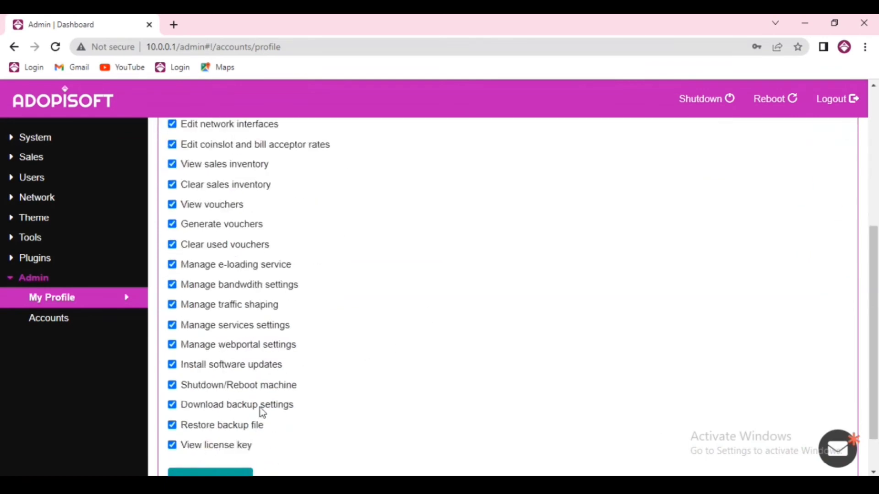
pyautogui.scroll(-1, 262, 412)
pyautogui.click(245, 428)
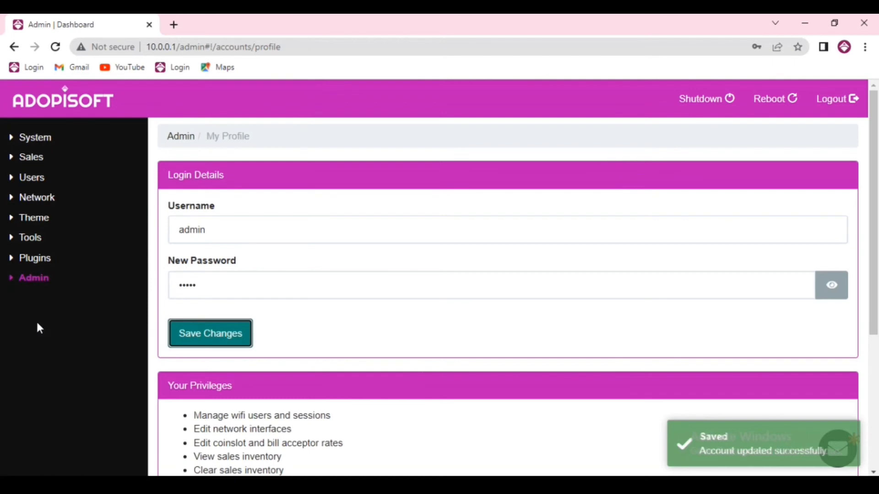
# - Expand the Admin menu to check that the Accounts page is no longer available
pyautogui.click(38, 281)
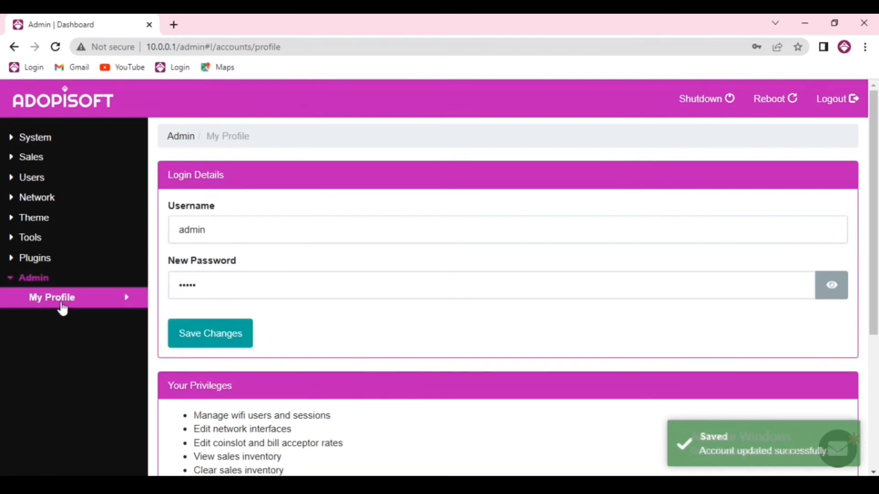
pyautogui.scroll(-1, 432, 319)
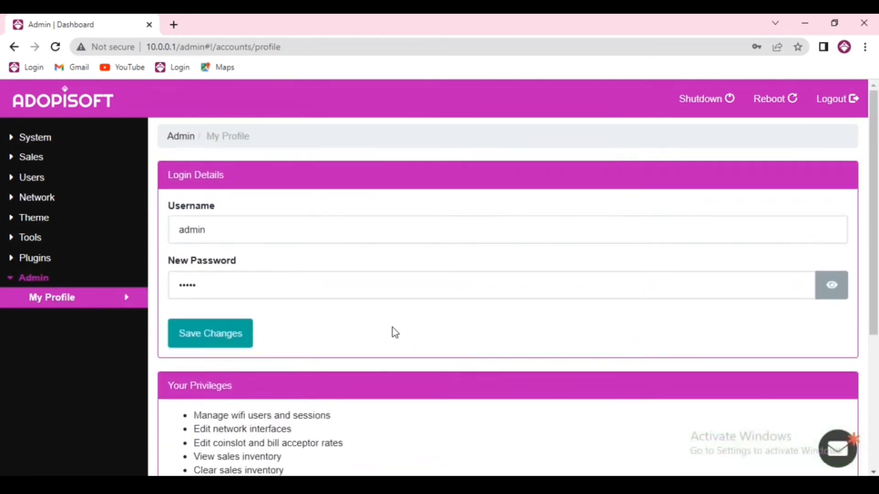
pyautogui.scroll(-3, 362, 347)
pyautogui.scroll(-1, 361, 347)
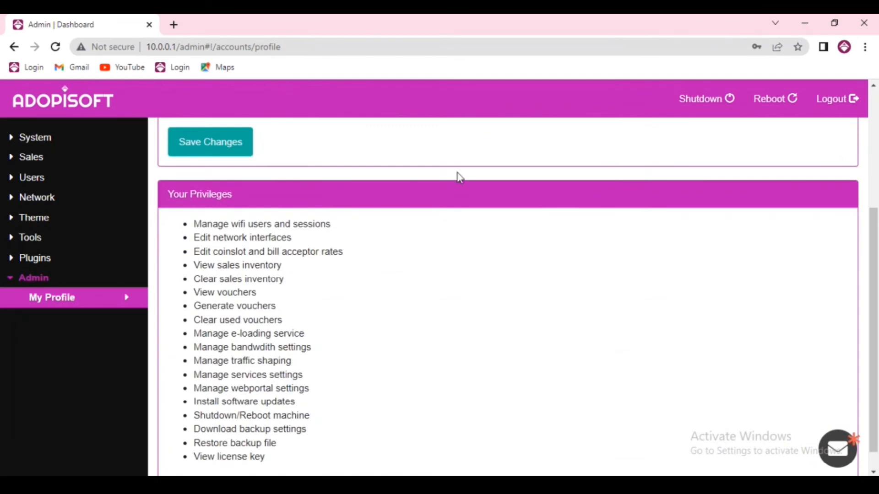
pyautogui.scroll(4, 305, 275)
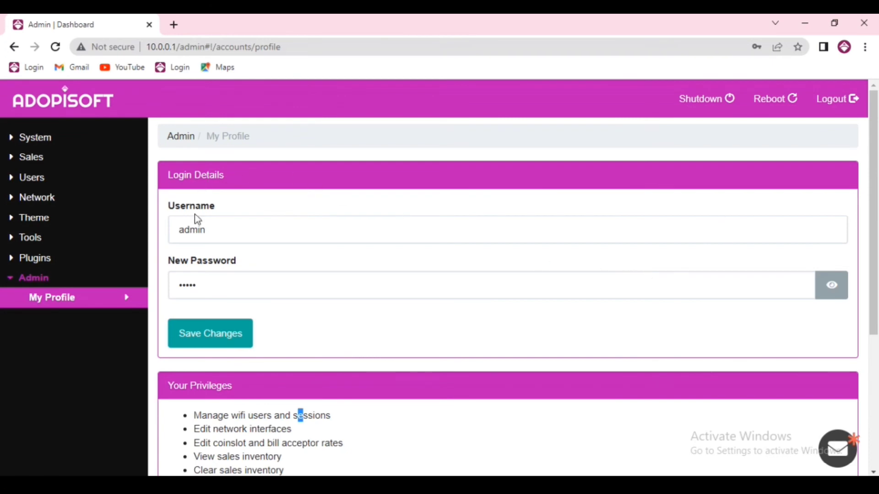
# - Log out of admin and sign in with username StoreA and its password
pyautogui.click(835, 100)
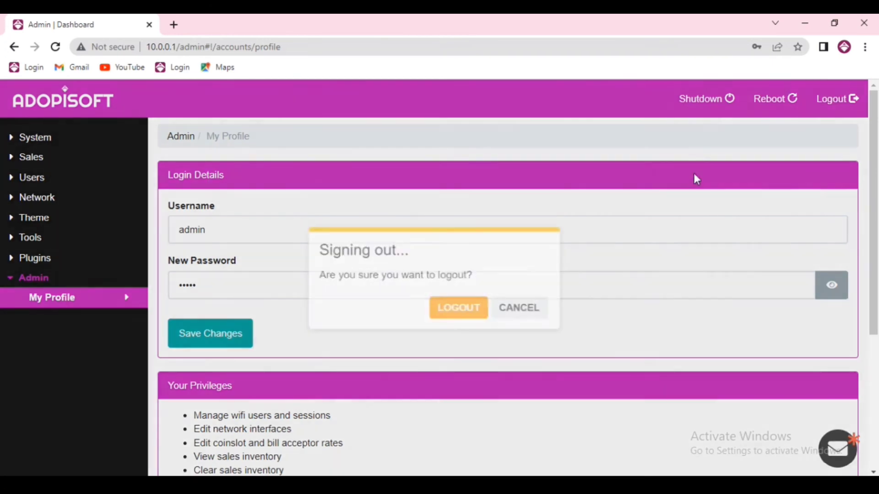
pyautogui.click(451, 307)
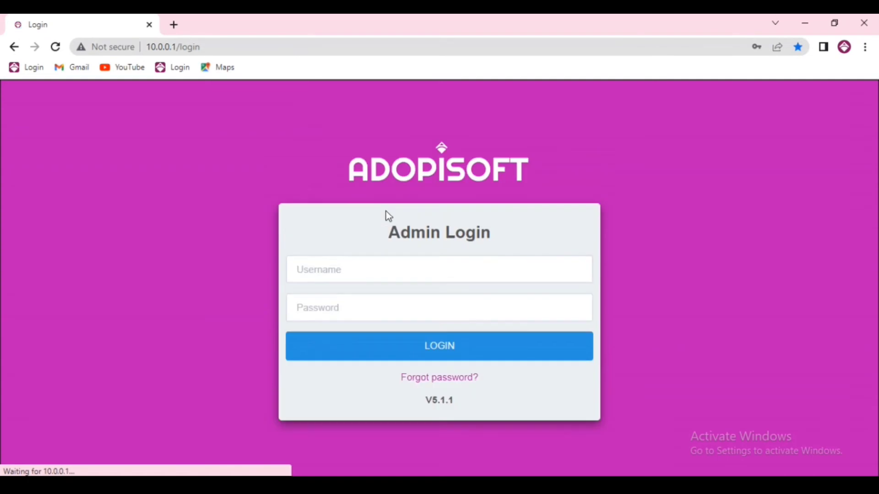
pyautogui.click(347, 268)
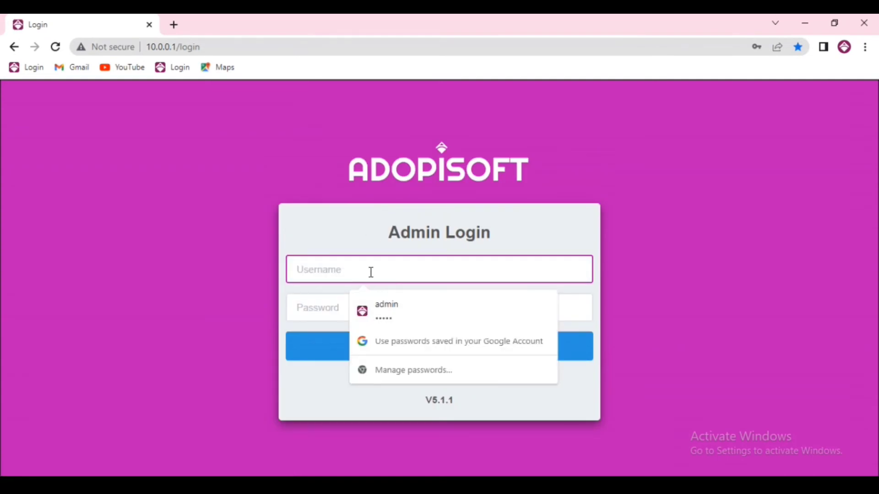
pyautogui.write('StoreA')
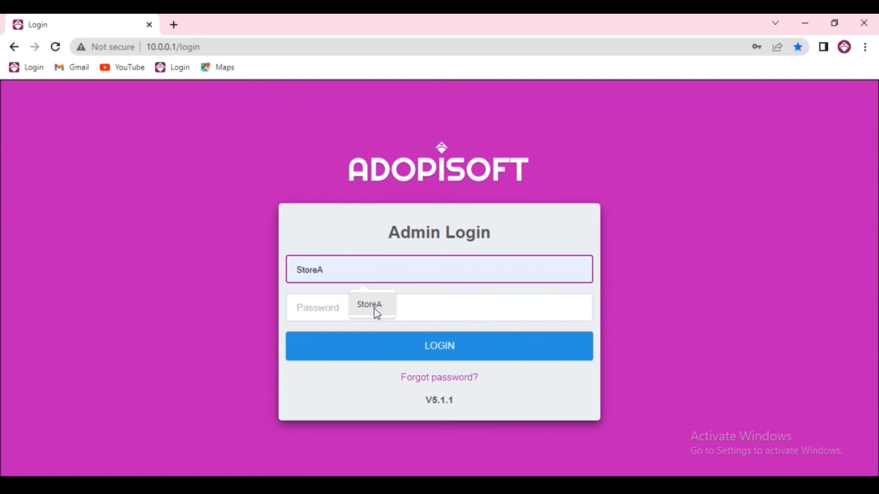
pyautogui.click(371, 305)
pyautogui.click(331, 307)
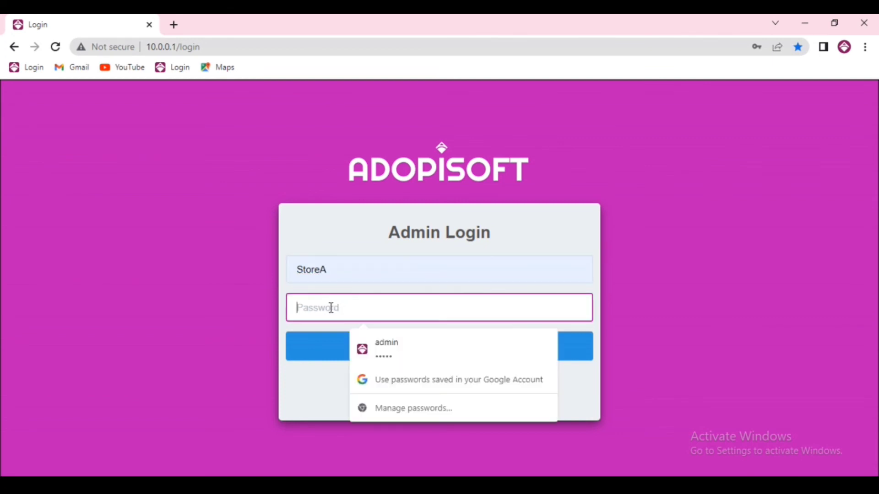
pyautogui.write('adm')
pyautogui.click(368, 350)
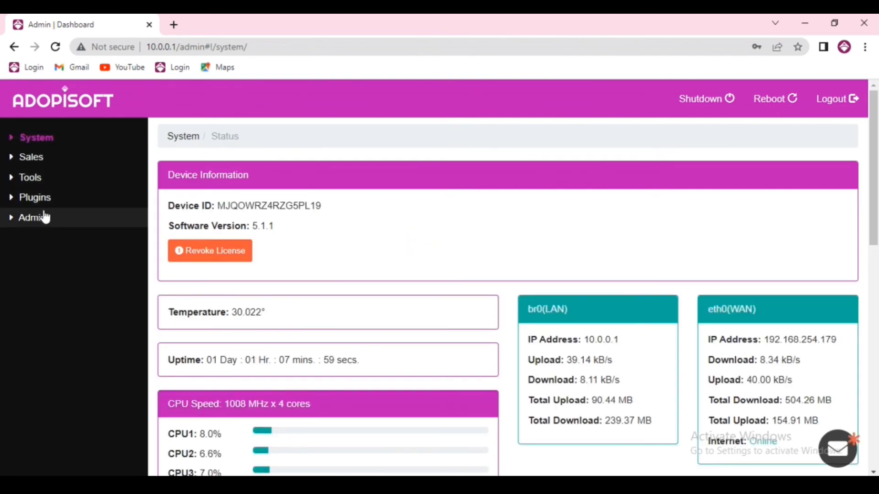
pyautogui.click(74, 220)
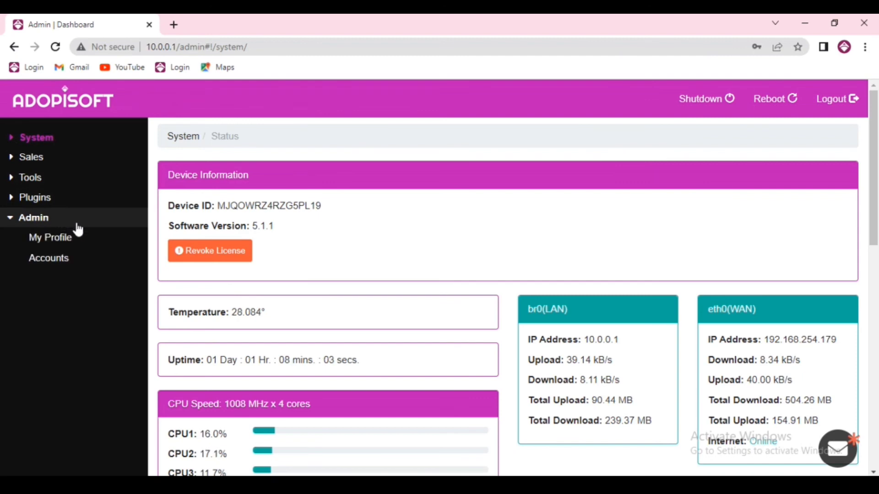
pyautogui.click(79, 243)
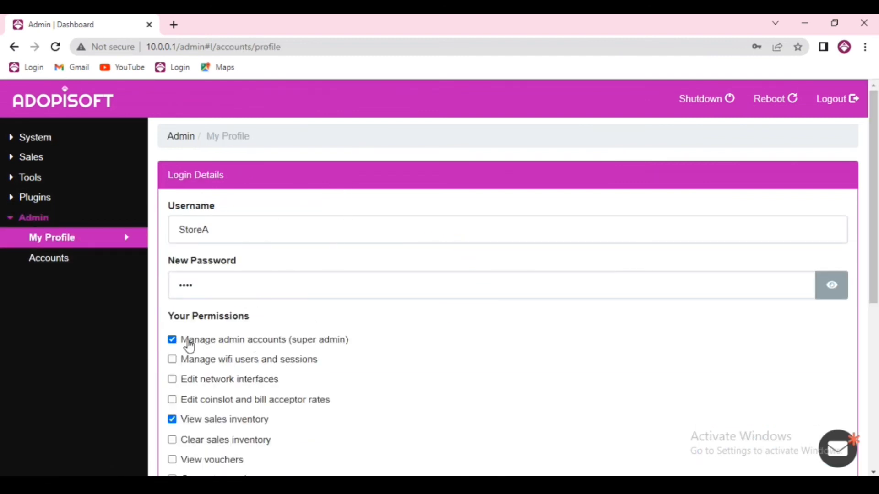
pyautogui.scroll(-3, 351, 397)
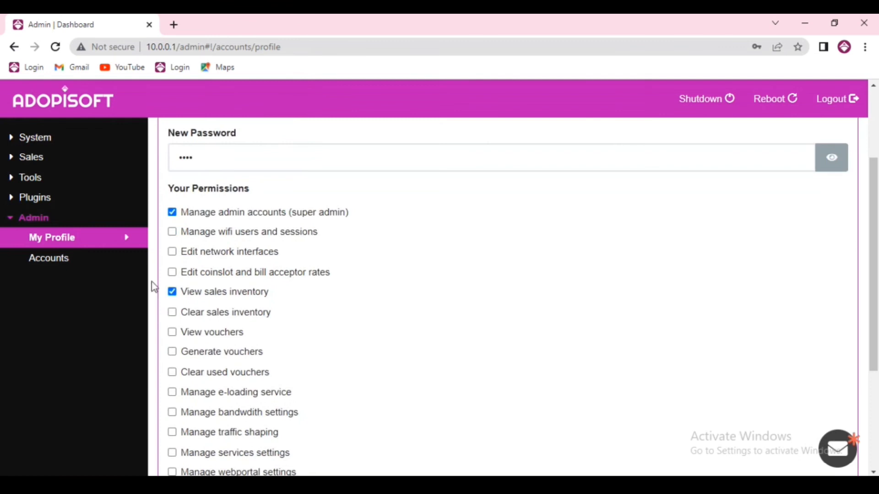
pyautogui.click(75, 262)
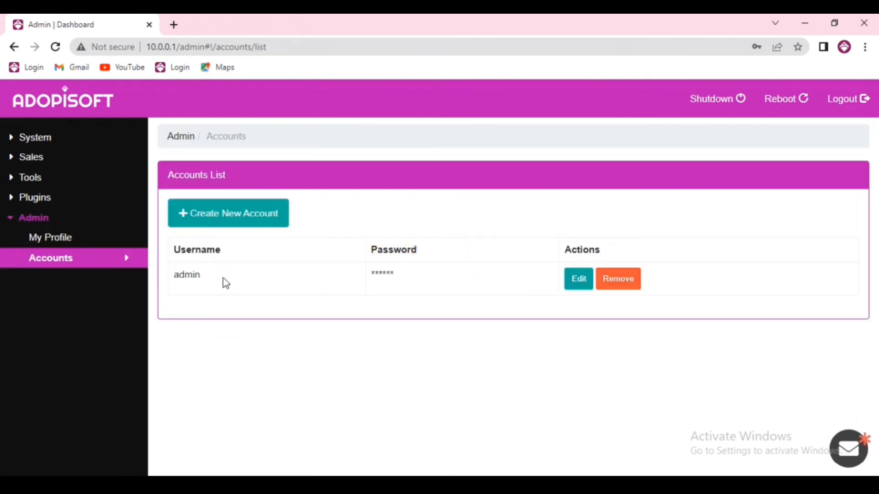
pyautogui.click(93, 238)
pyautogui.scroll(-7, 302, 366)
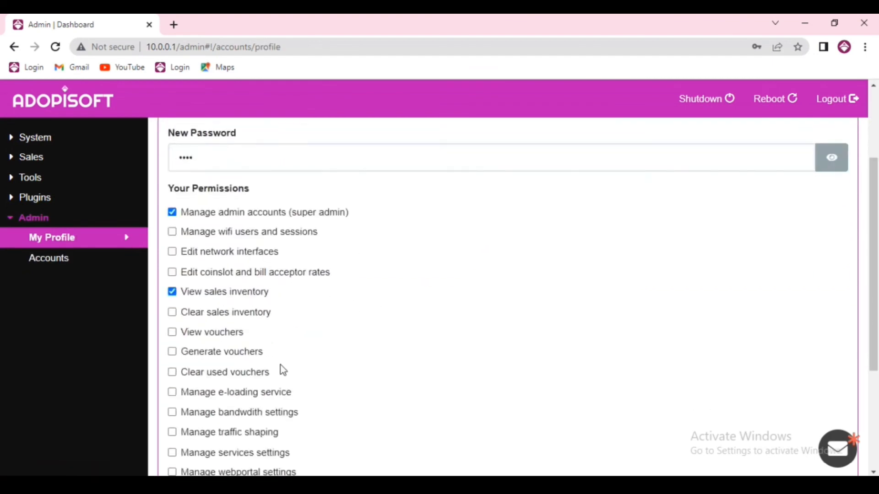
pyautogui.scroll(6, 276, 365)
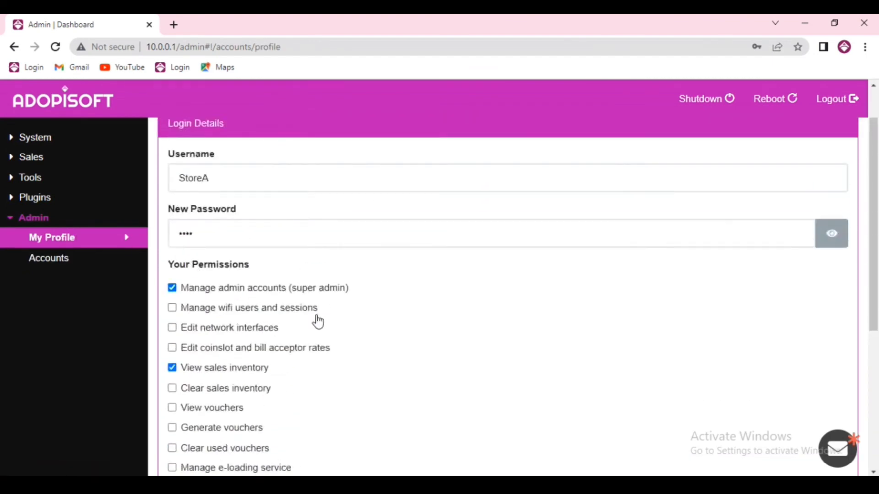
pyautogui.scroll(1, 348, 321)
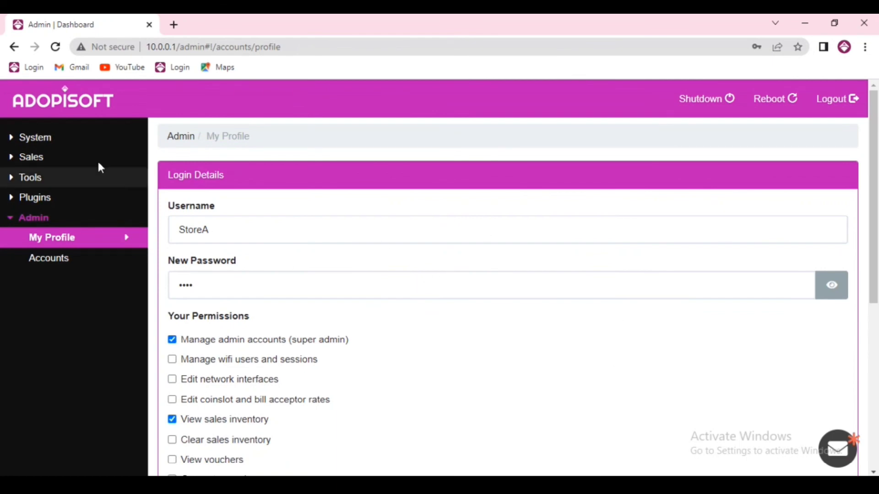
pyautogui.click(77, 141)
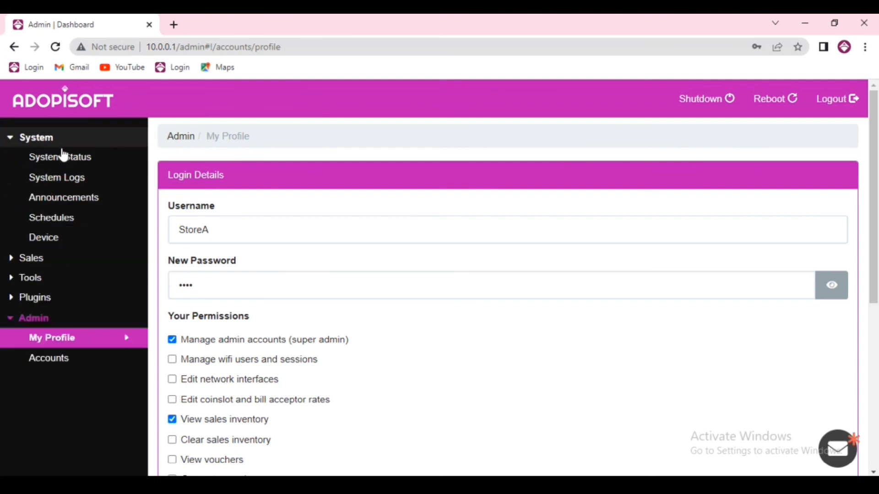
pyautogui.click(63, 156)
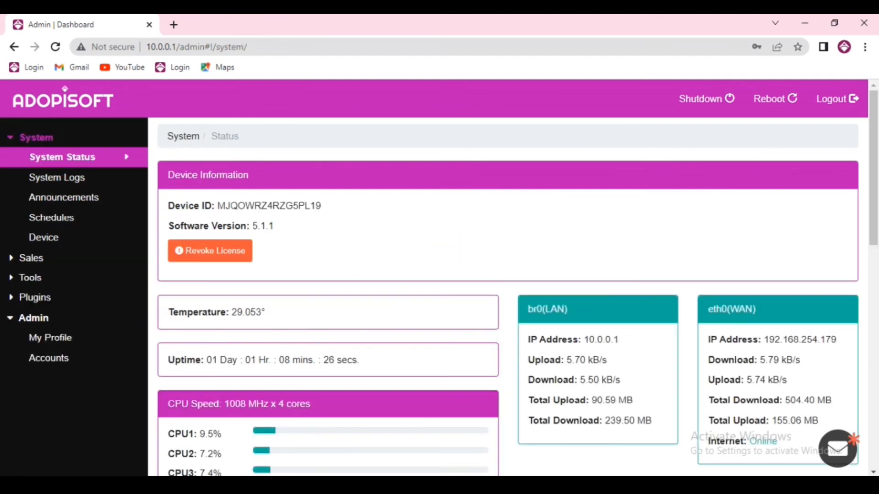